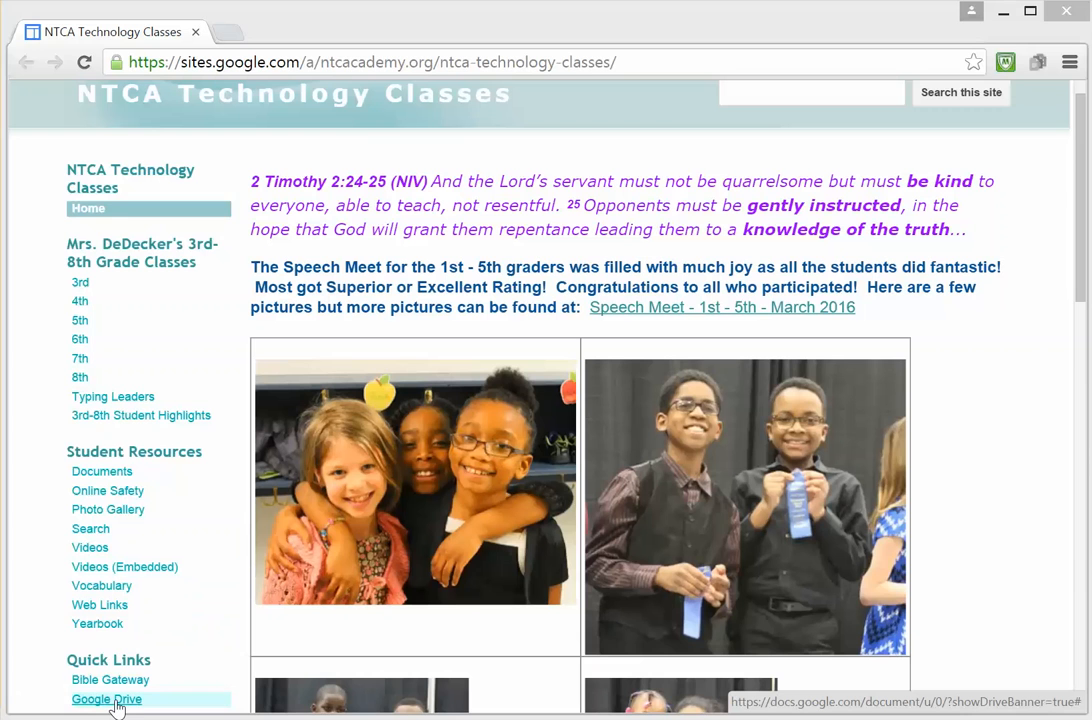
Step: Open Google Drive from the class website's quick links and choose to sign in by adding a different account
left_click(115, 702)
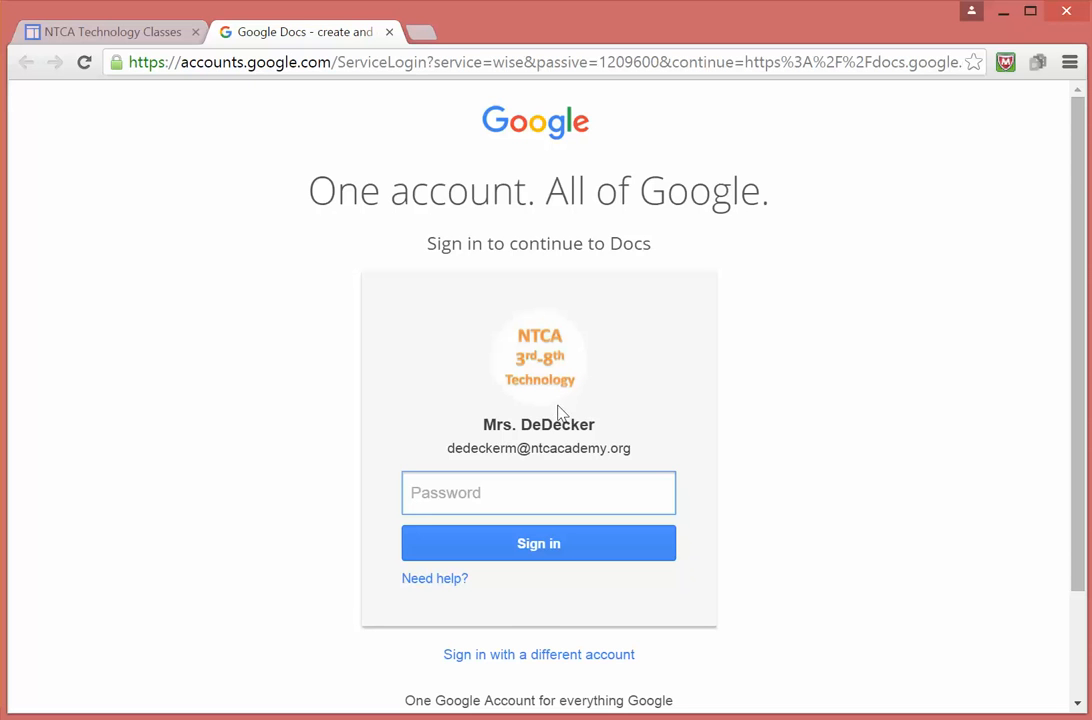
left_click(534, 656)
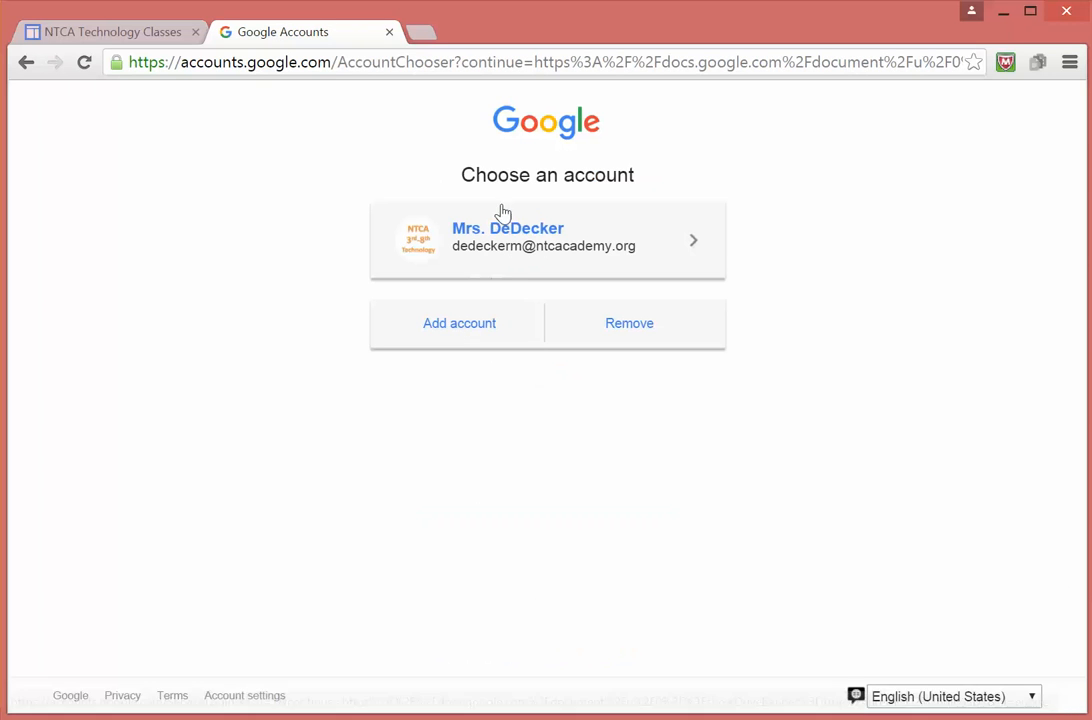
left_click(455, 326)
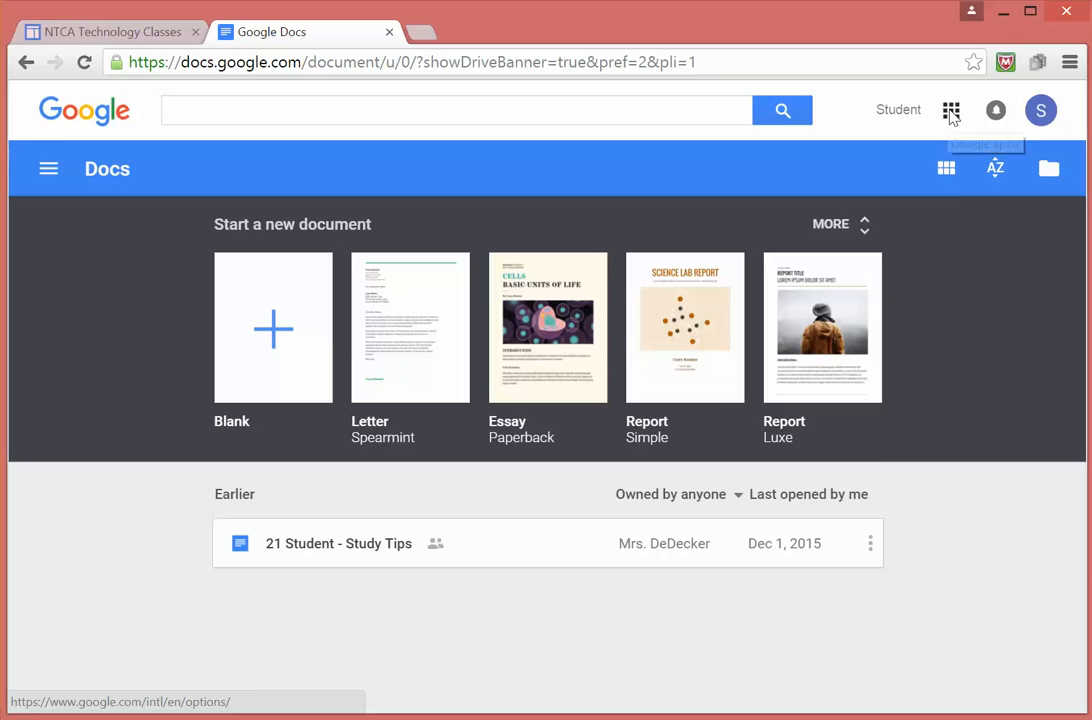
Step: Switch to Google Sheets and open the Coin SHEET spreadsheet
left_click(951, 111)
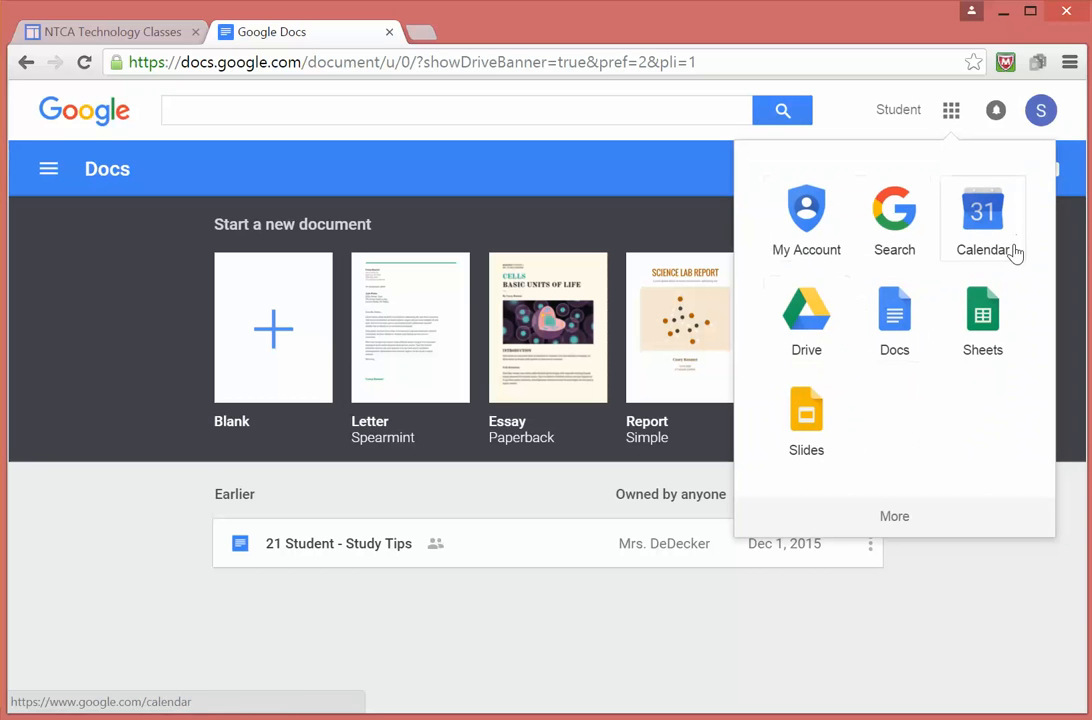
left_click(984, 321)
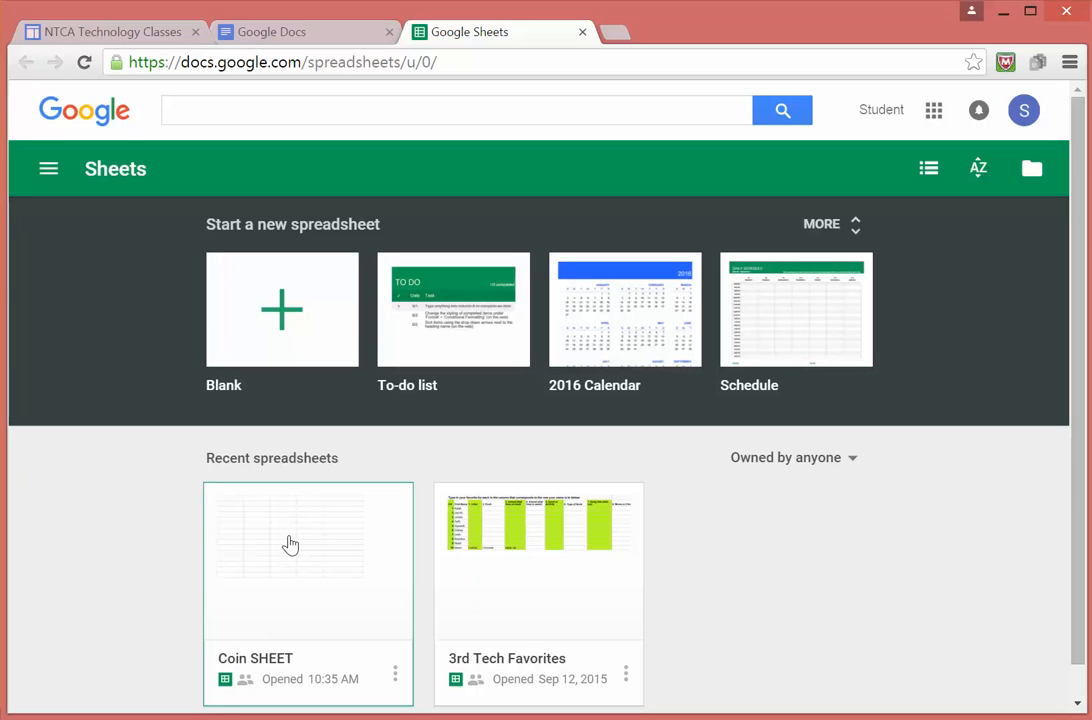
left_click(288, 540)
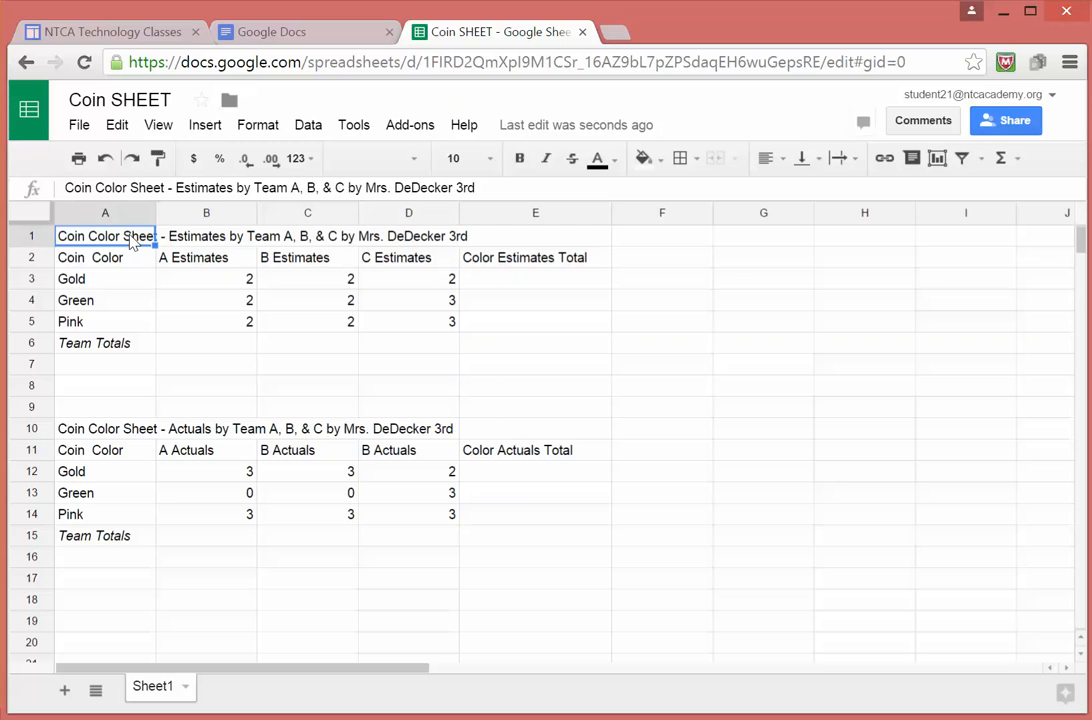
Step: Merge cells A1 through E1 to hold the Estimates table title
left_click(212, 241, "shift")
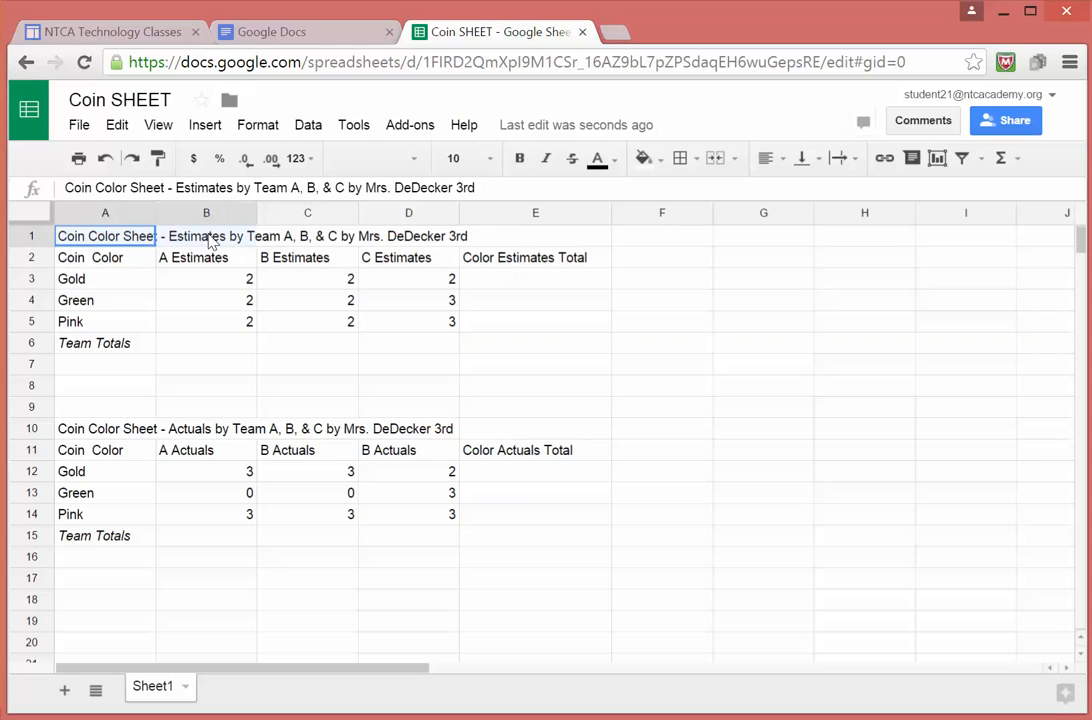
left_click(295, 242, "shift")
left_click(452, 238, "shift")
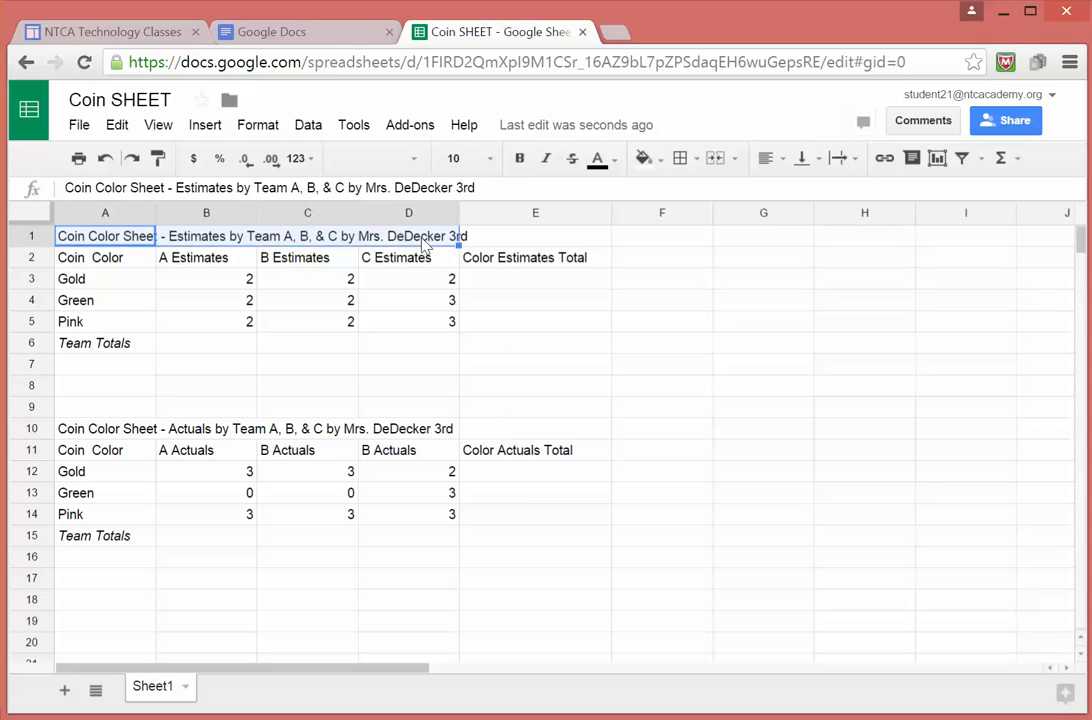
left_click(519, 243, "shift")
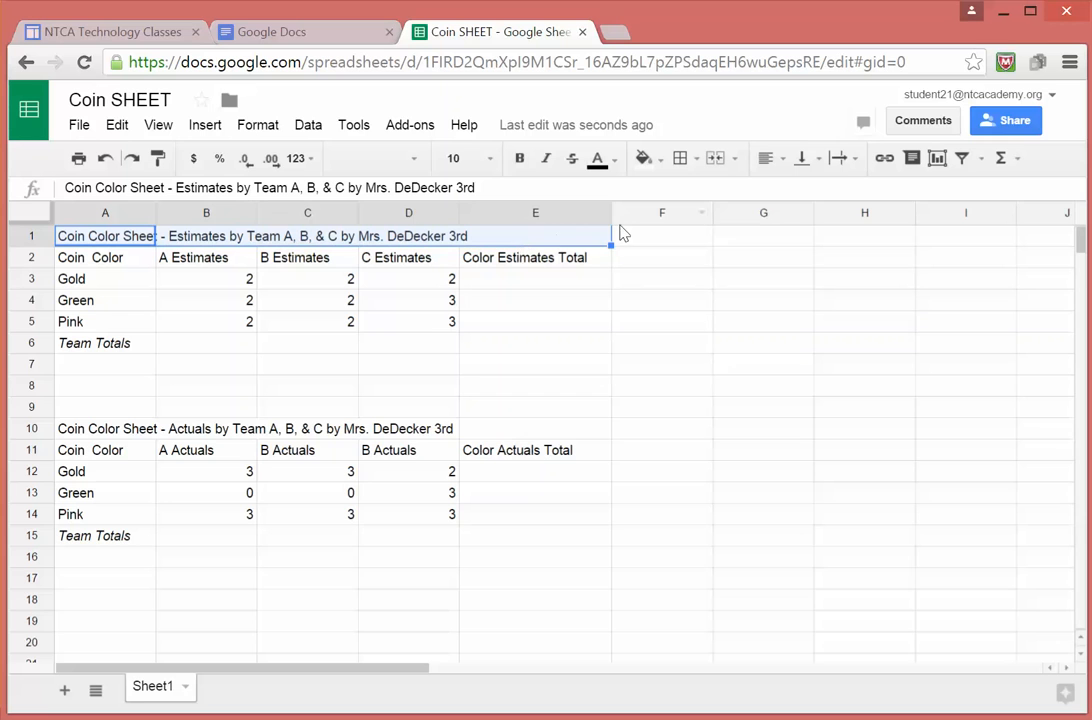
left_click(716, 160)
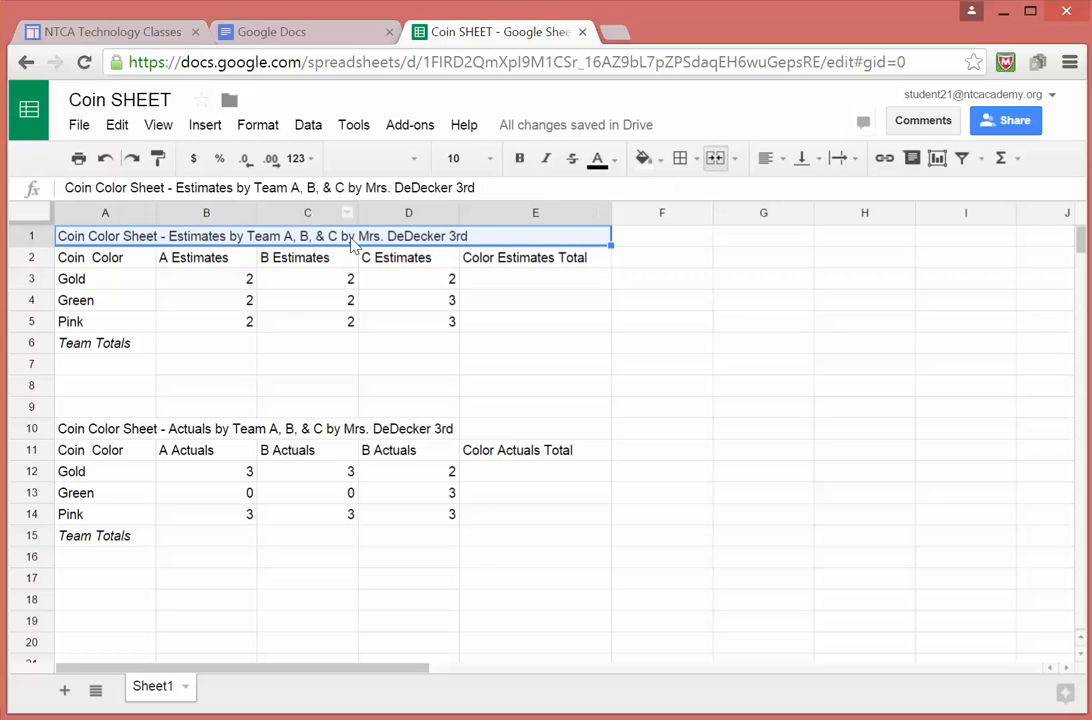
Step: Merge cells A10 through E10 to hold the Actuals table title
left_click(87, 435)
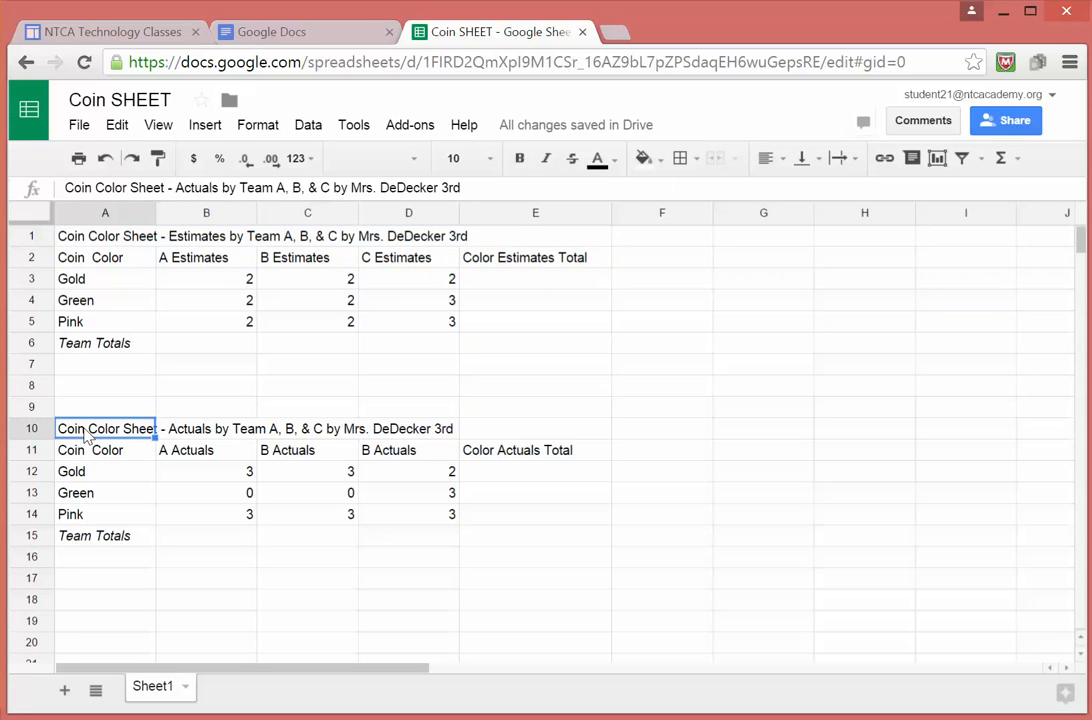
left_click(213, 431, "shift")
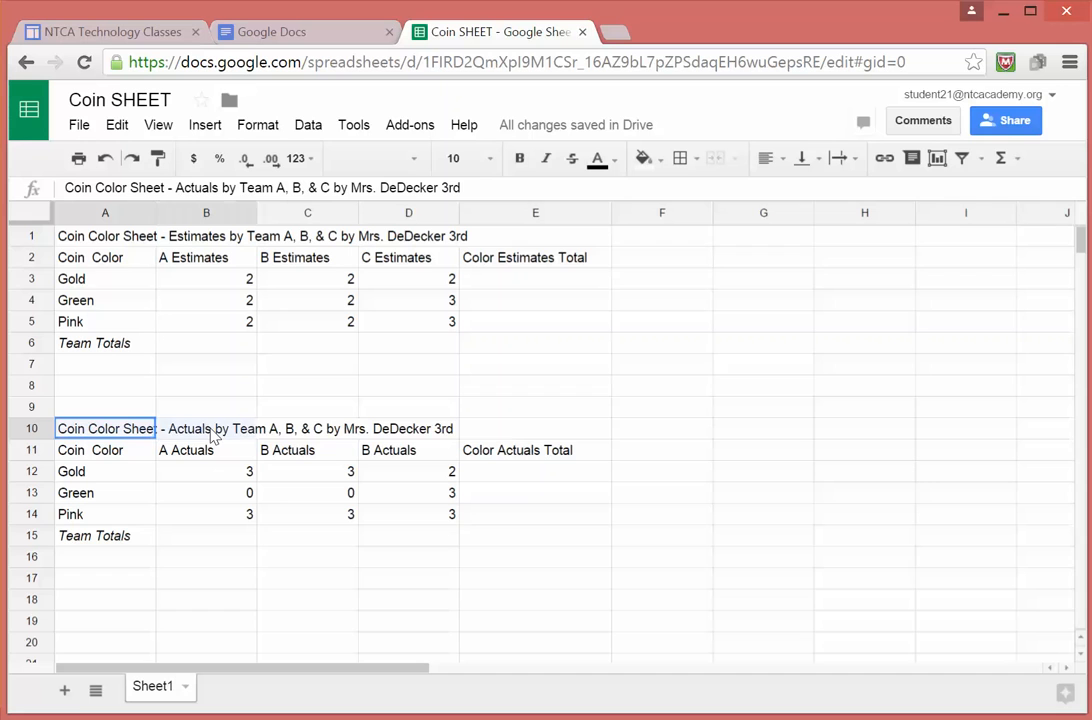
left_click_drag(290, 432, 488, 434)
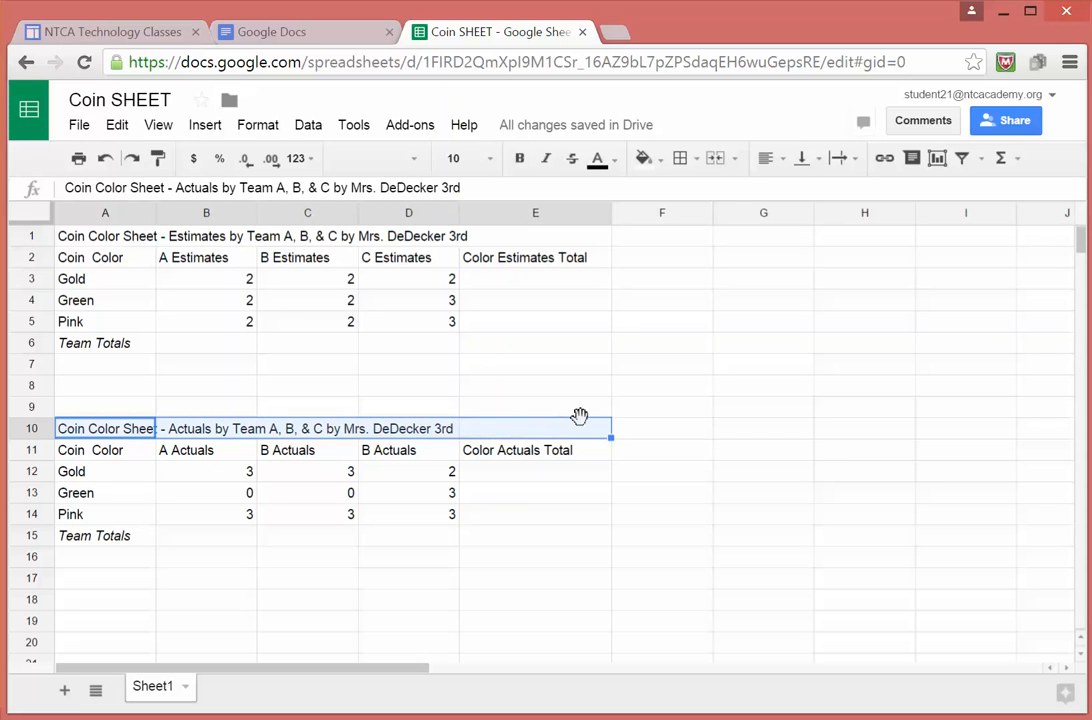
left_click(715, 160)
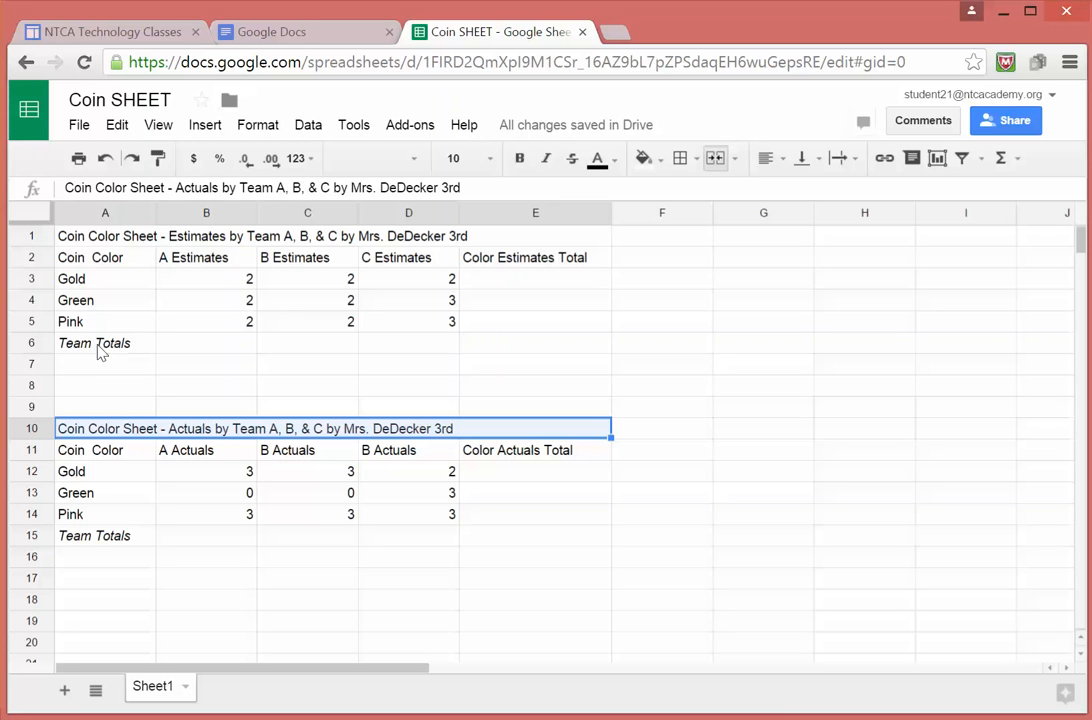
Step: Make the Estimates table's title in row 1 and its column headers in A2:E2 bold
left_click(73, 263)
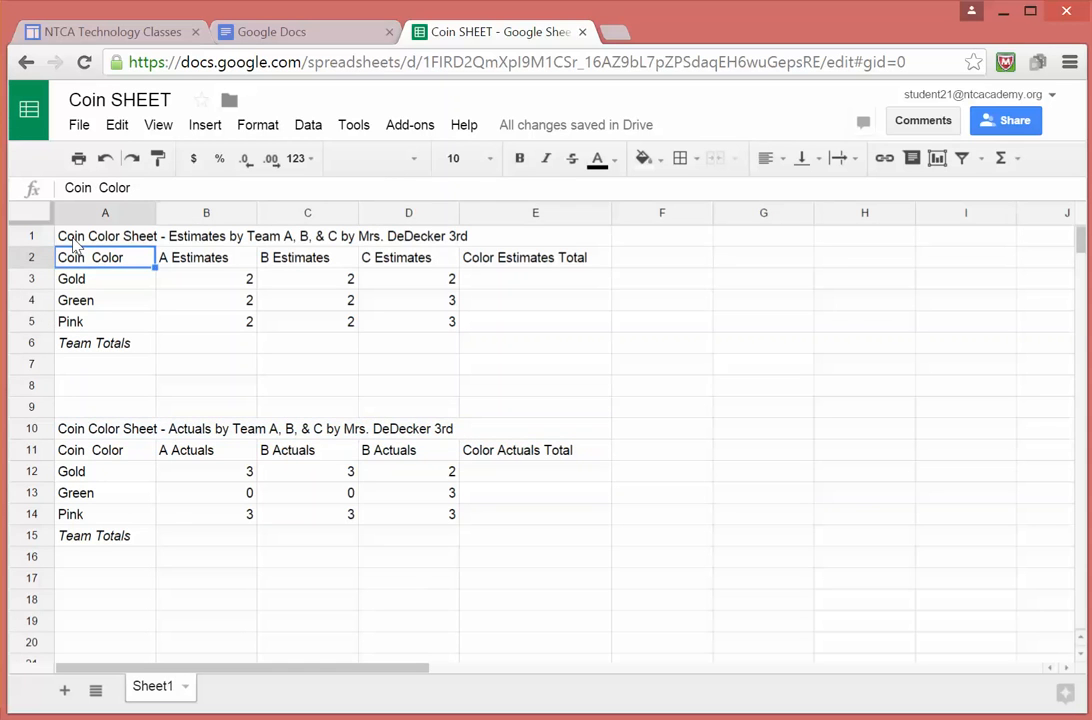
left_click(74, 244)
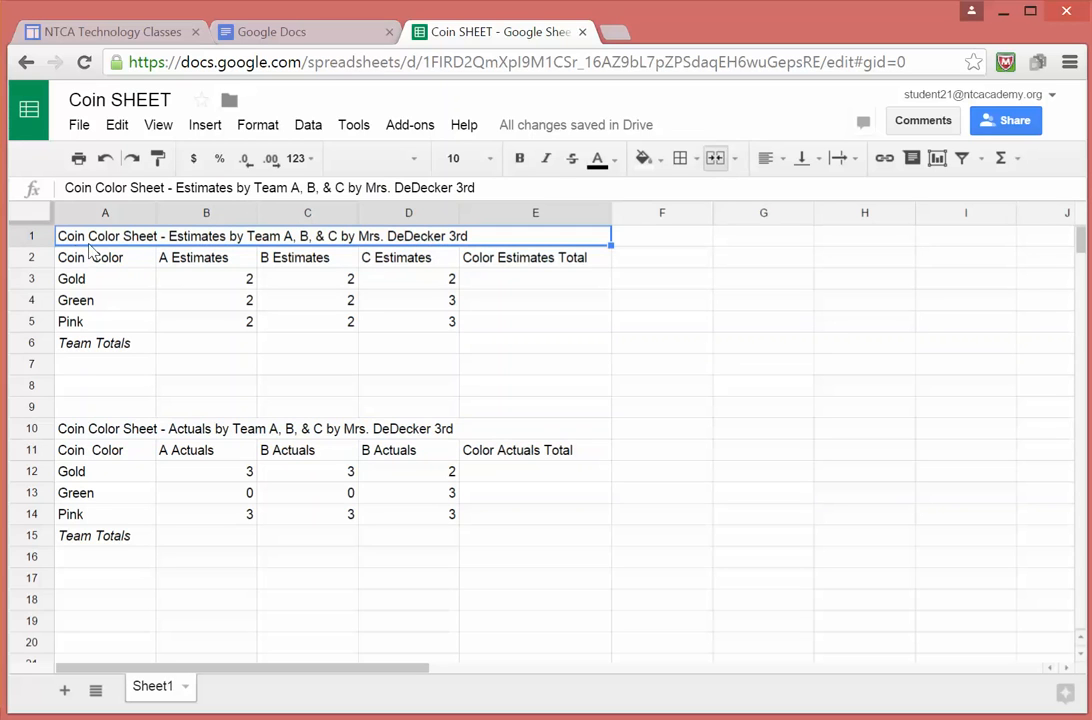
left_click(520, 160)
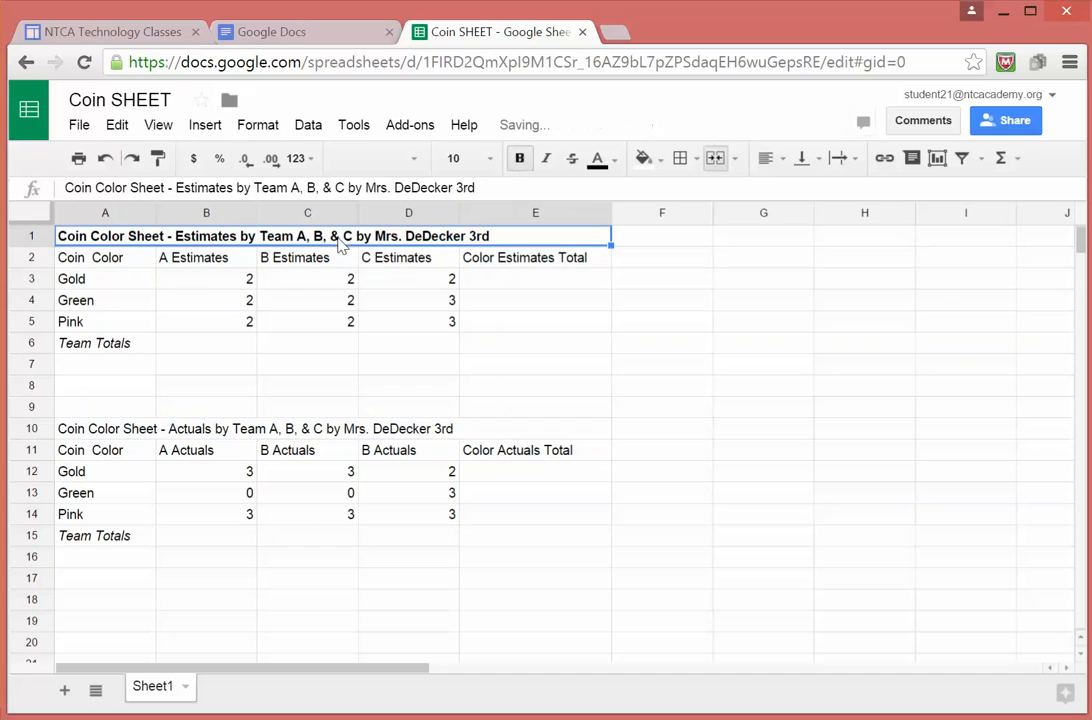
left_click(106, 263)
left_click_drag(131, 268, 553, 262)
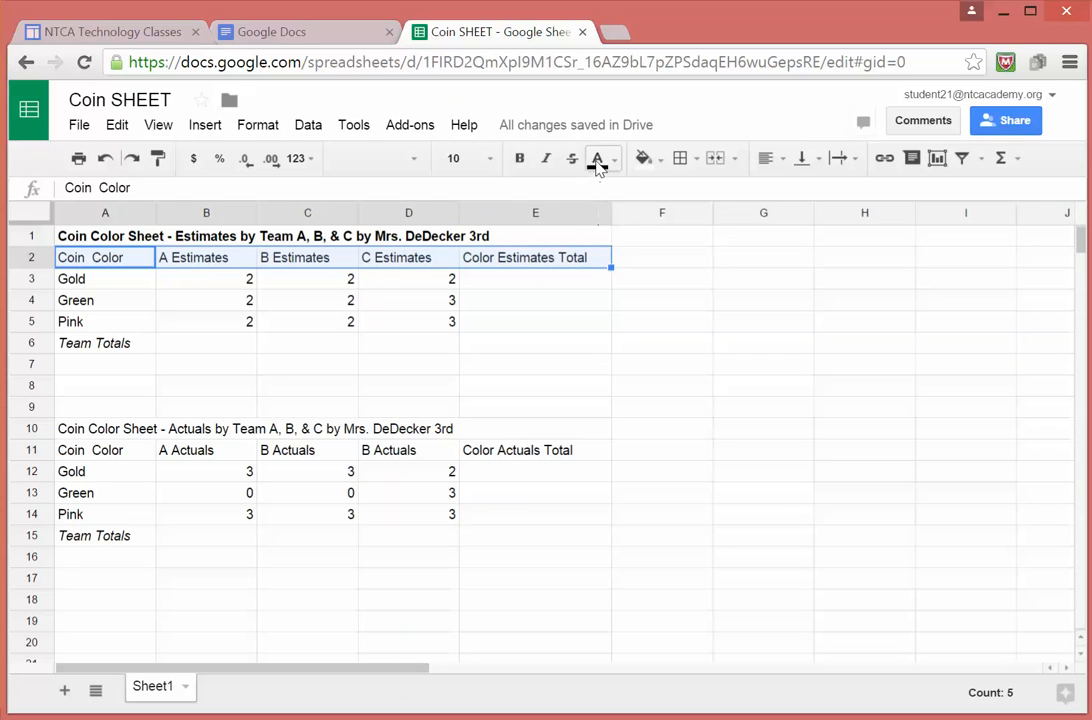
left_click(519, 160)
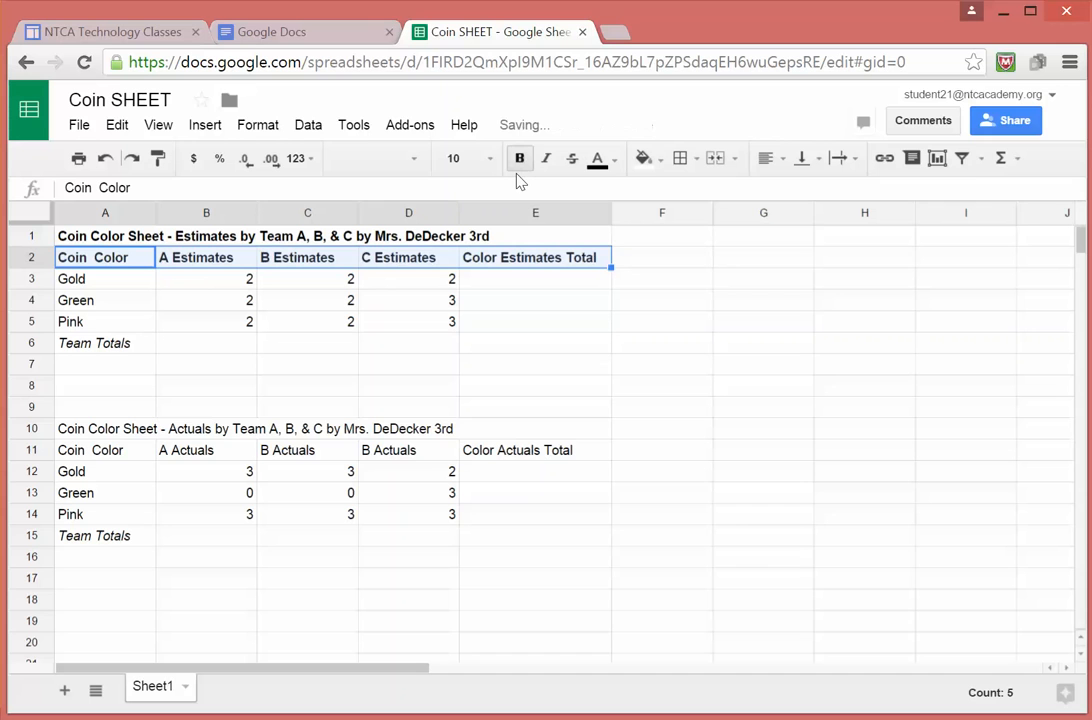
Step: Make the Actuals table's title in row 10 and its column headers in A11:E11 bold
left_click(107, 435)
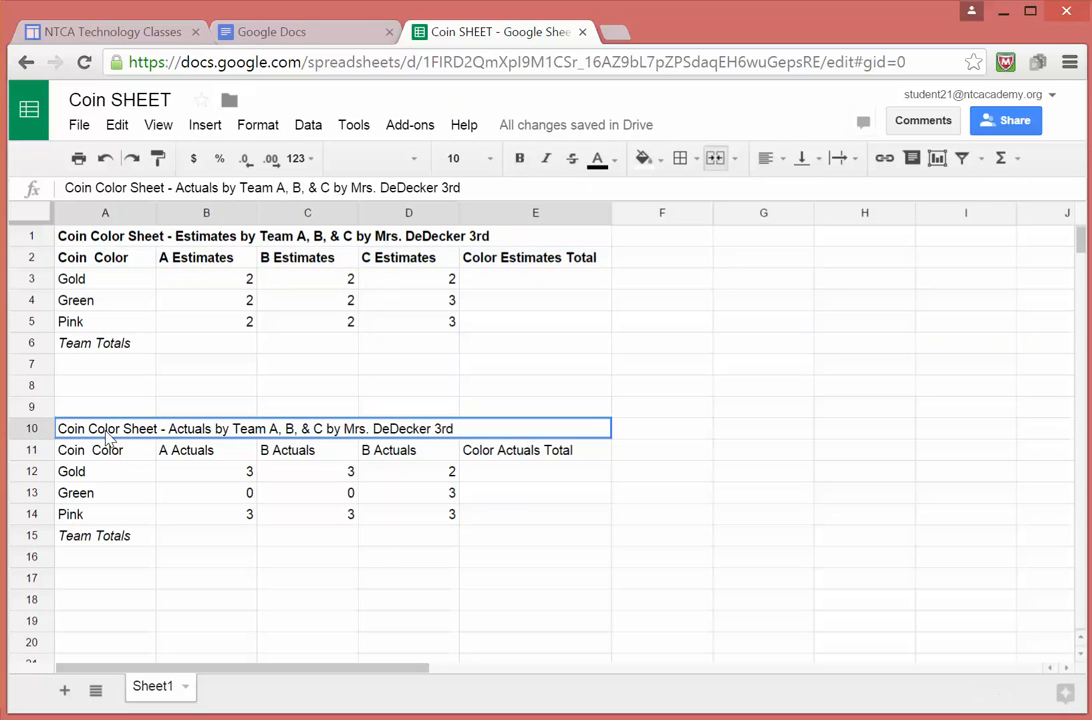
left_click(519, 160)
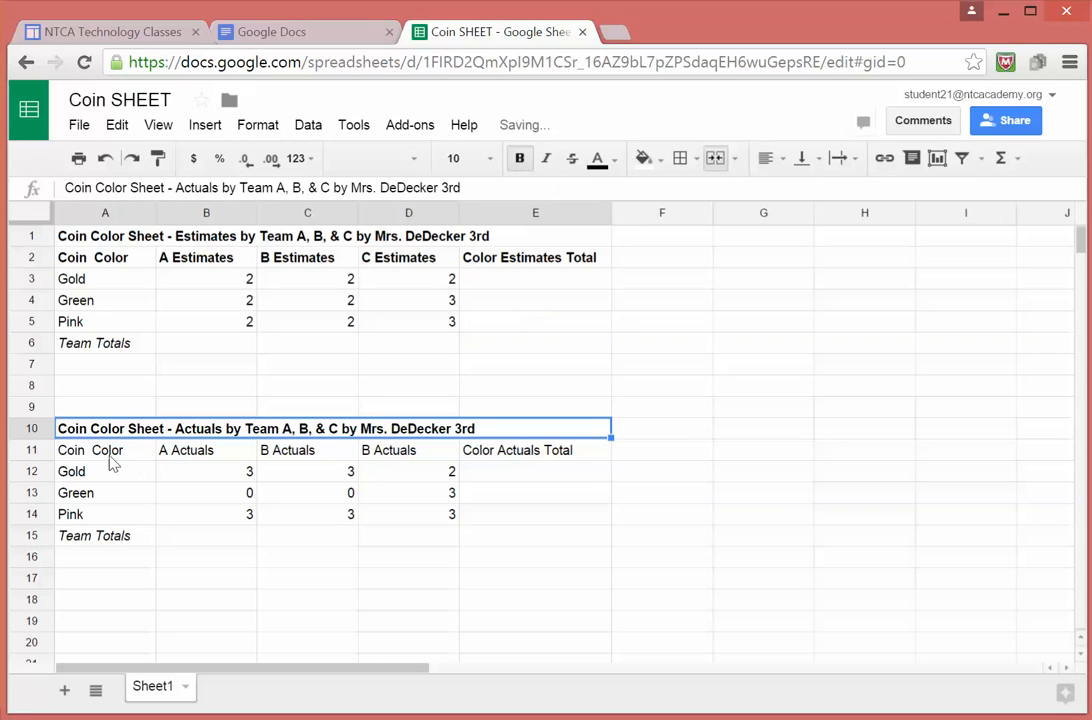
left_click_drag(112, 460, 171, 458)
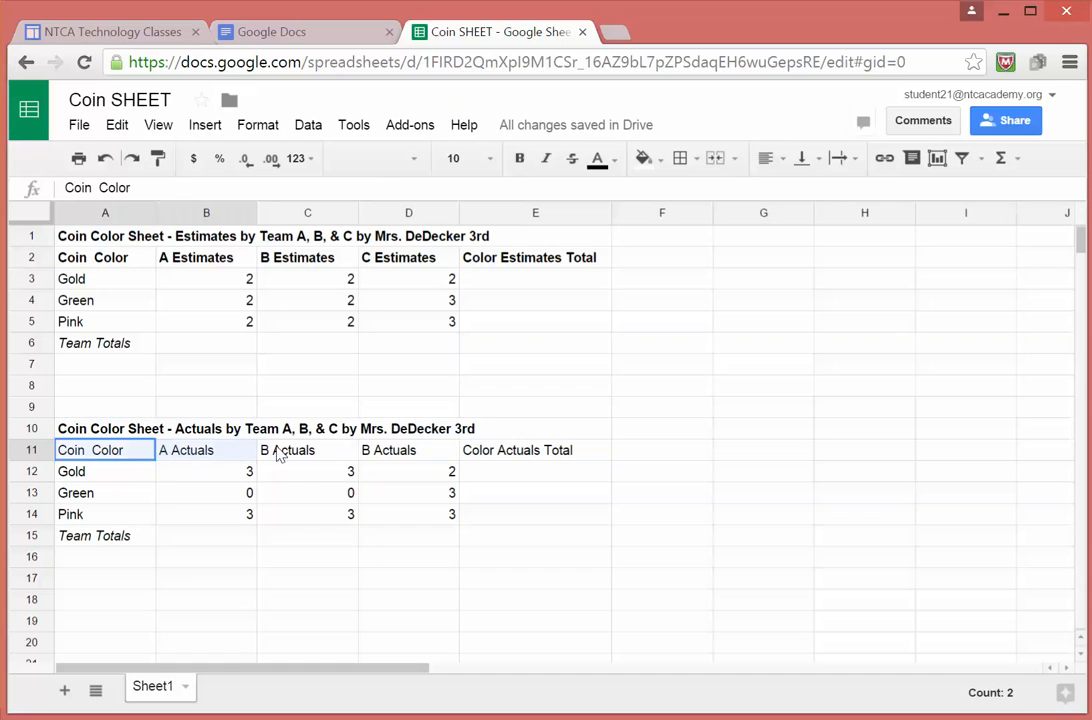
left_click_drag(279, 453, 500, 451)
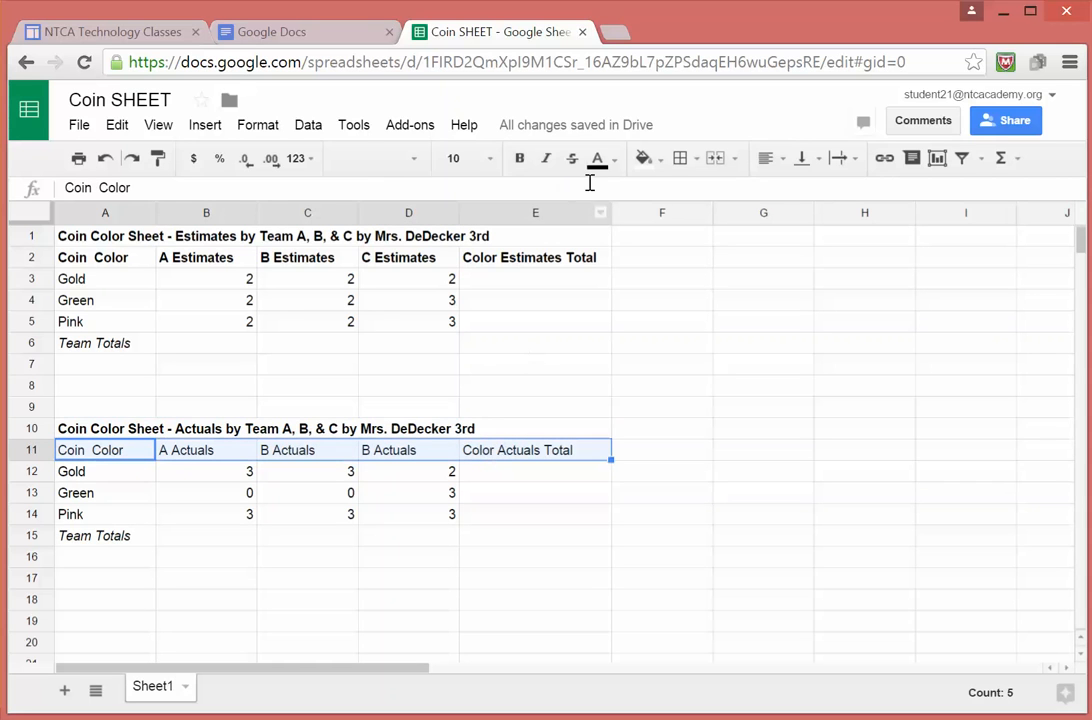
left_click(519, 162)
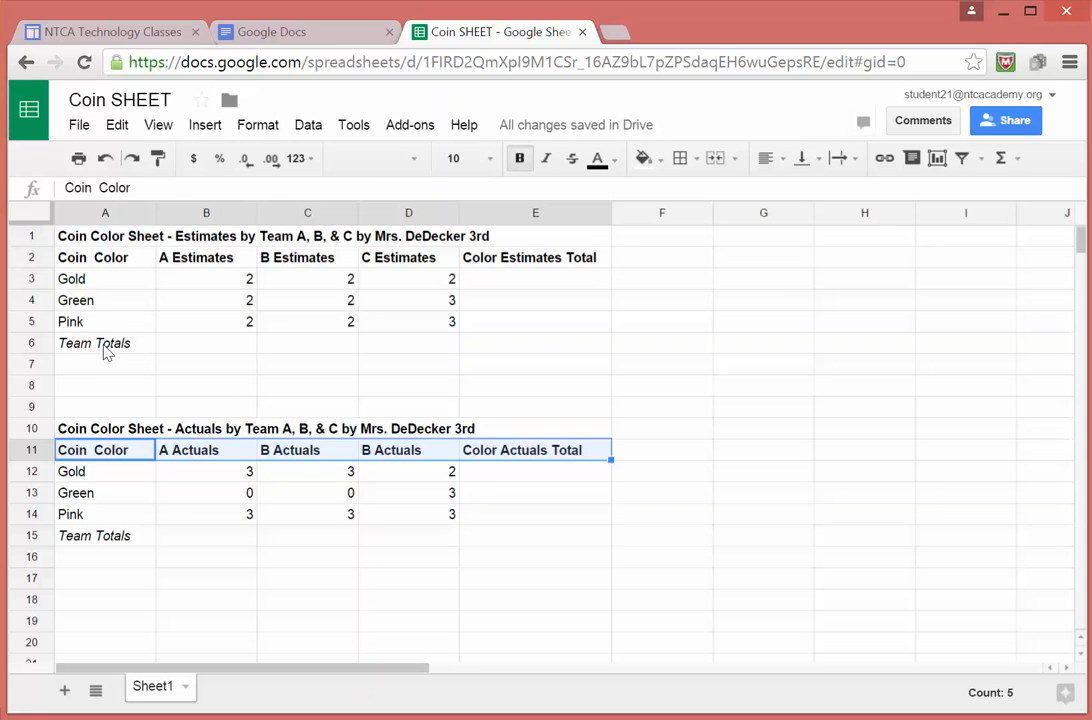
Step: Toggle italics off and back on for the Team Totals labels in A6 and A15
left_click(107, 352)
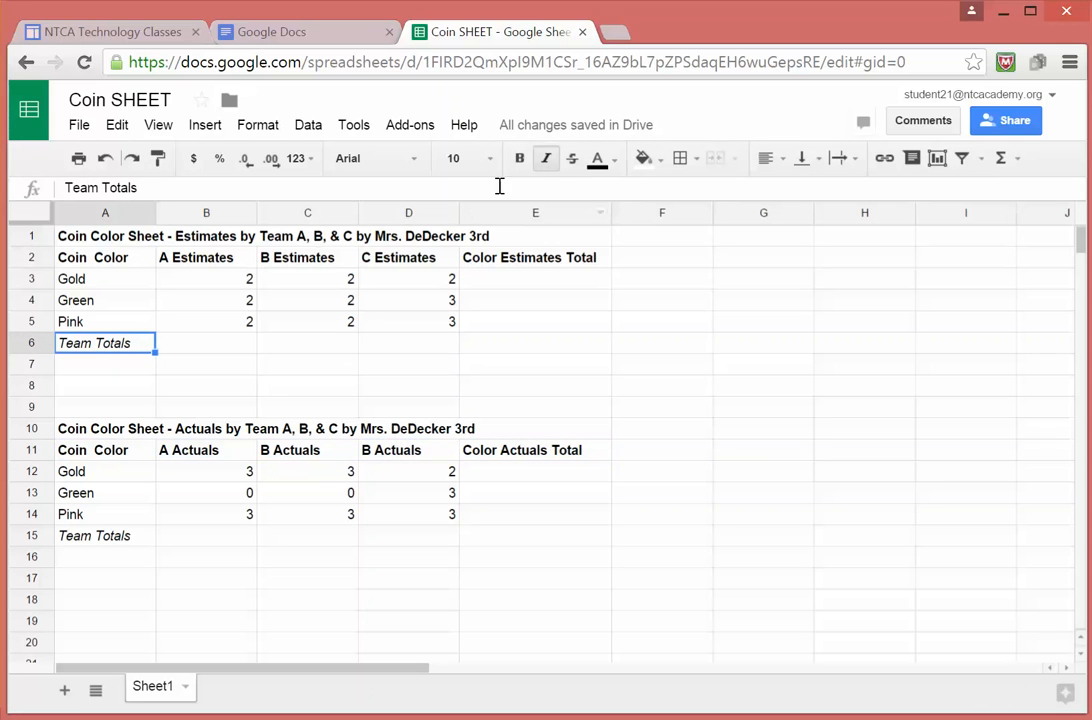
left_click(547, 161)
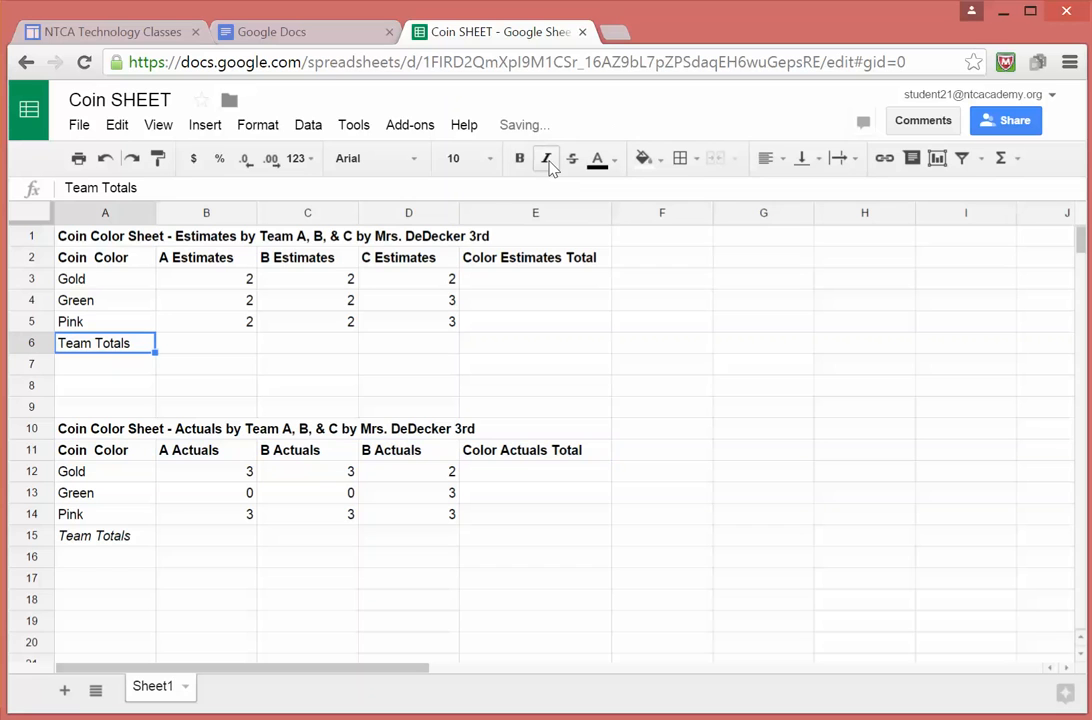
left_click(547, 161)
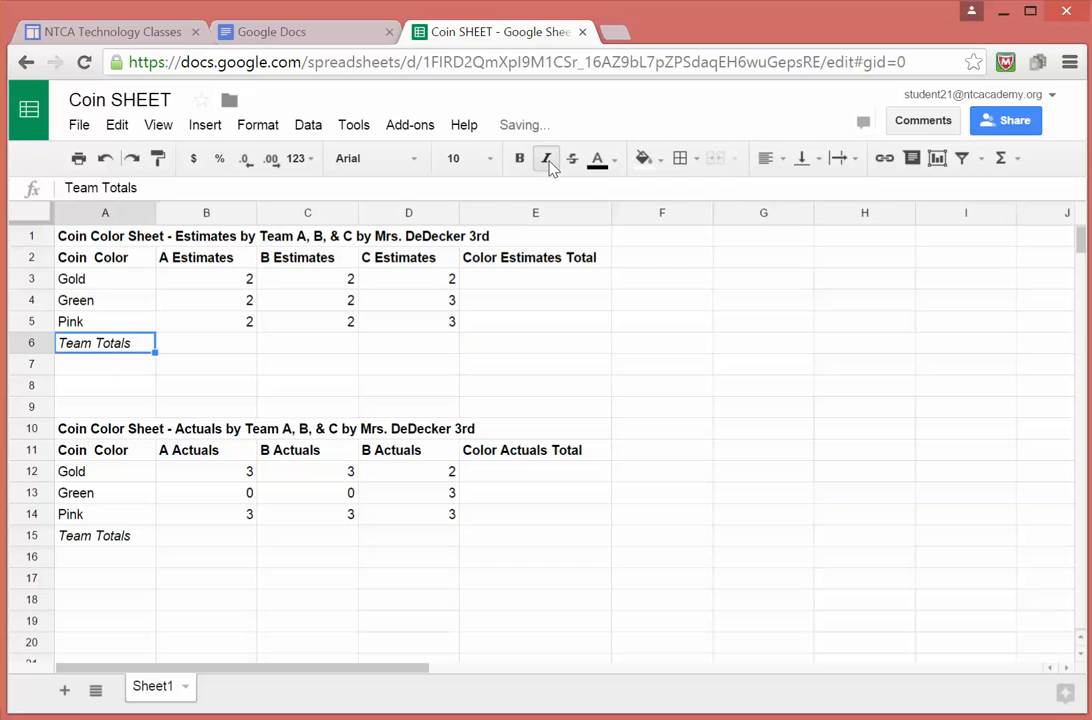
left_click(139, 545)
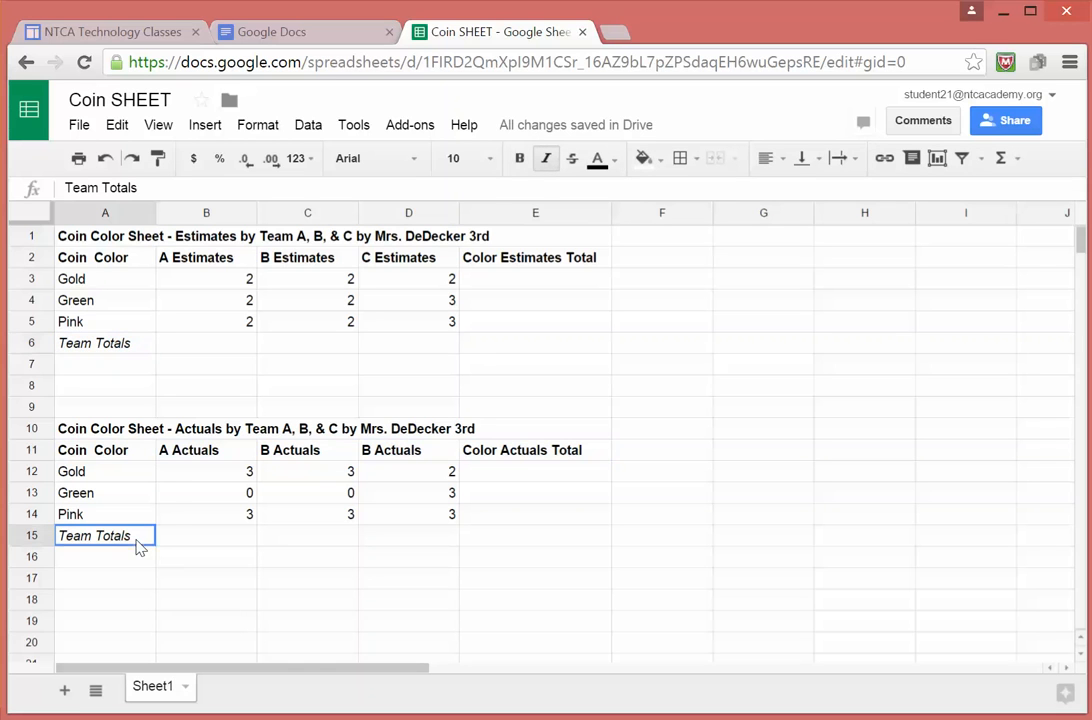
left_click(549, 162)
left_click(549, 162)
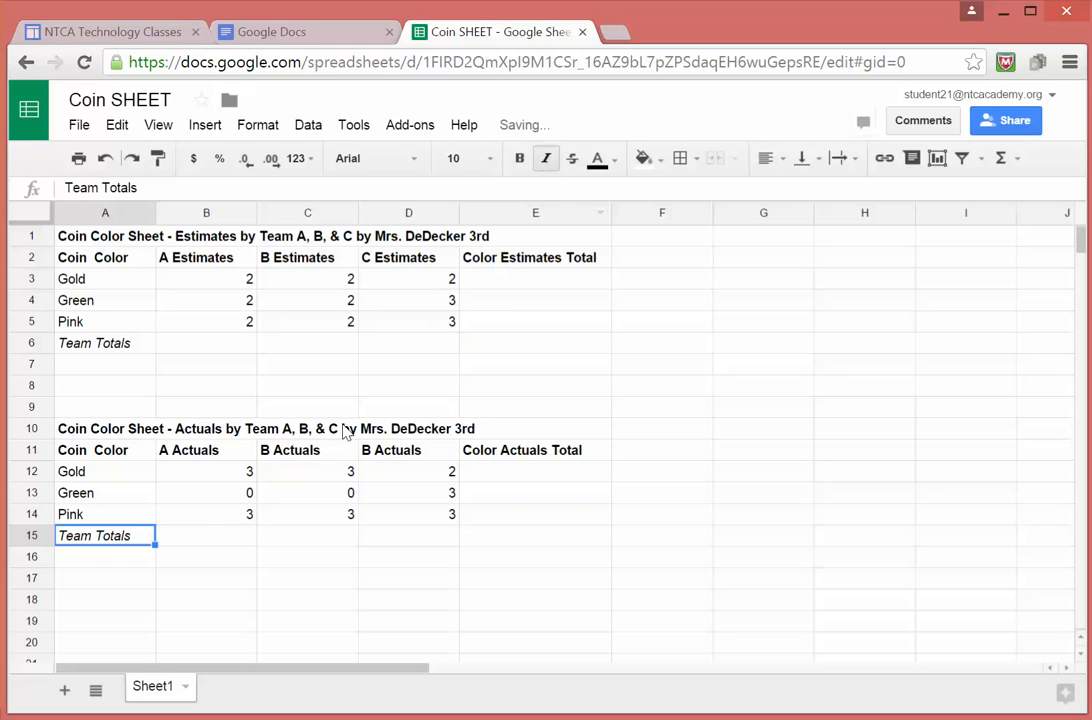
left_click(107, 350)
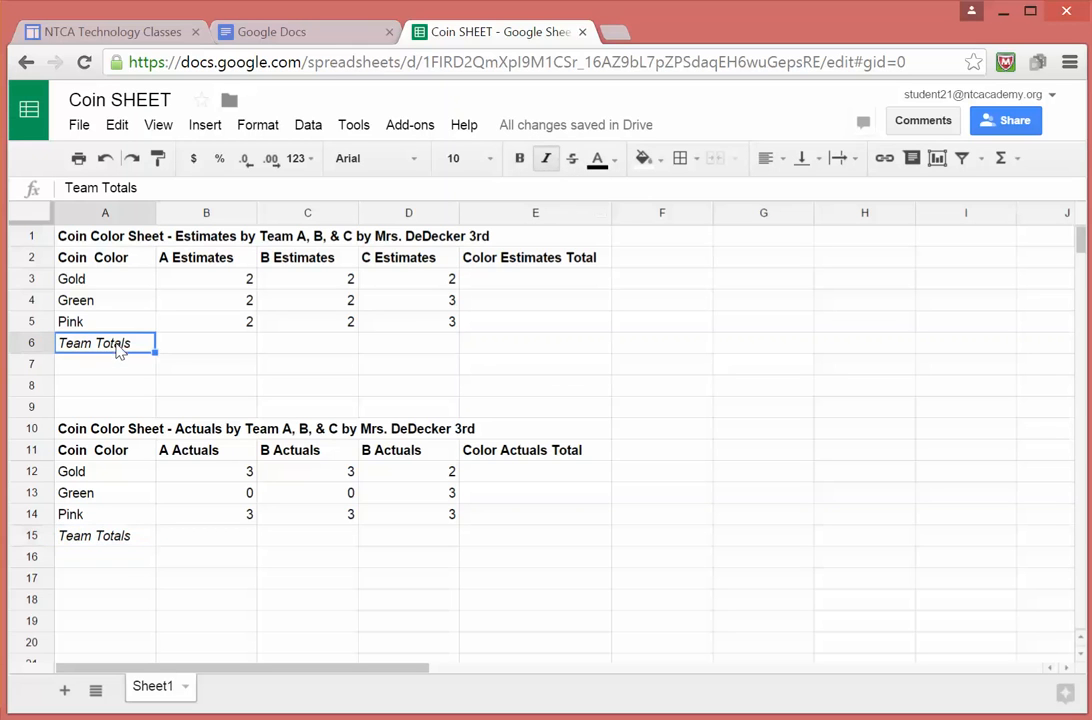
Step: Apply all borders to the Estimates table in A1:E6
left_click(80, 239)
left_click_drag(80, 241, 600, 351)
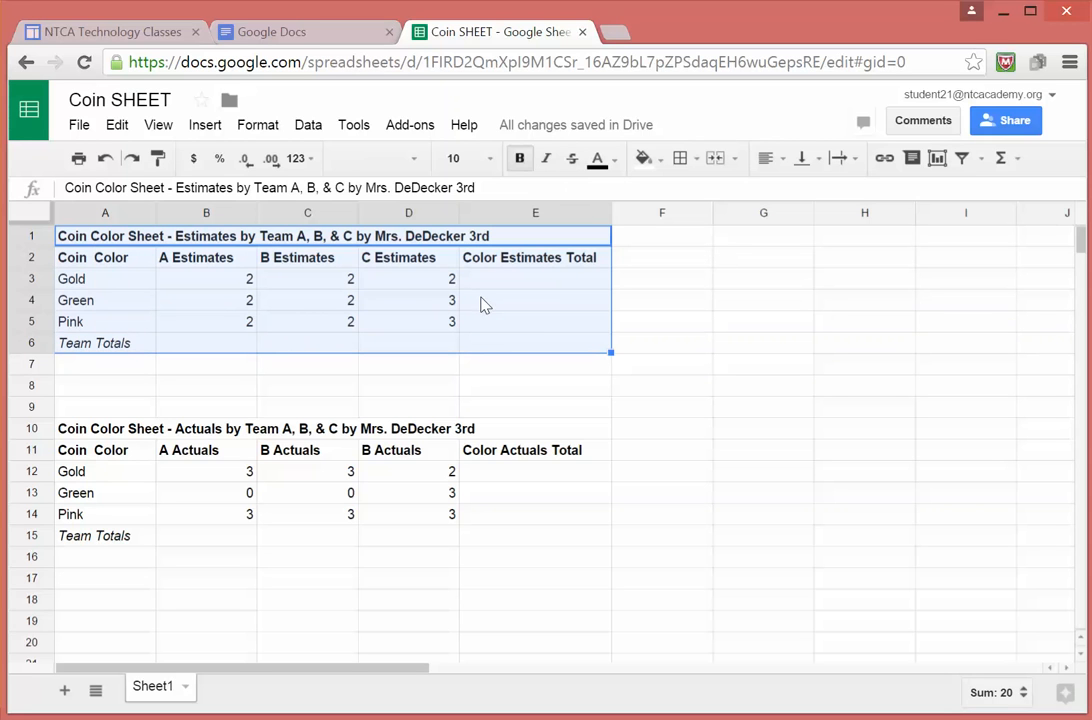
left_click(681, 160)
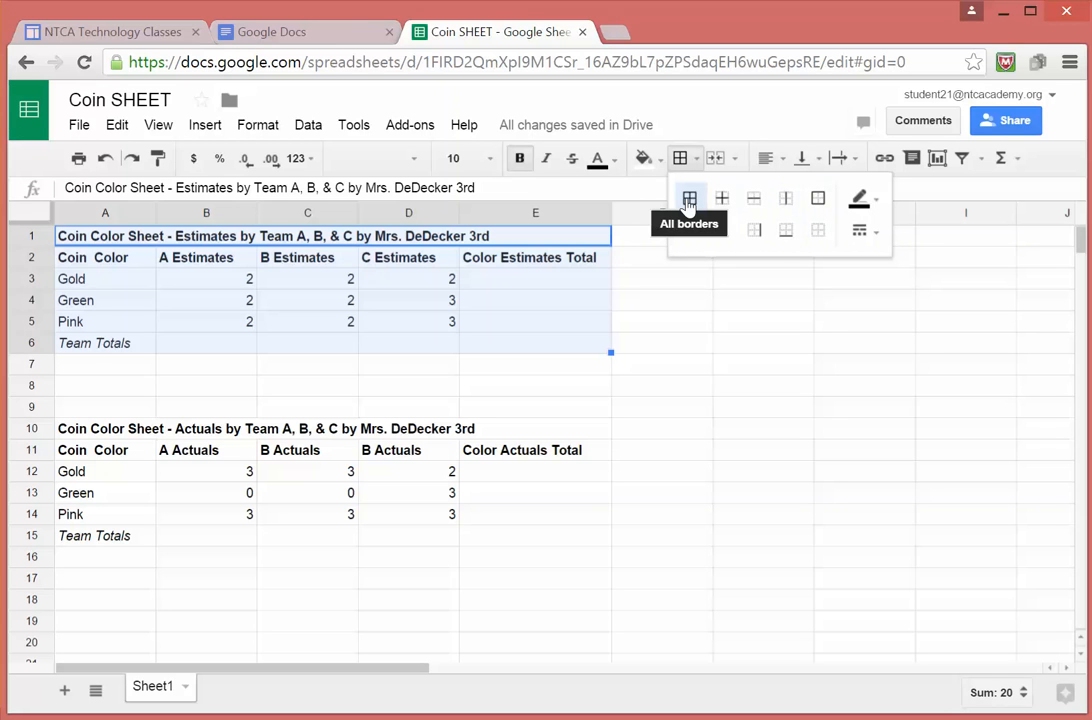
left_click(689, 199)
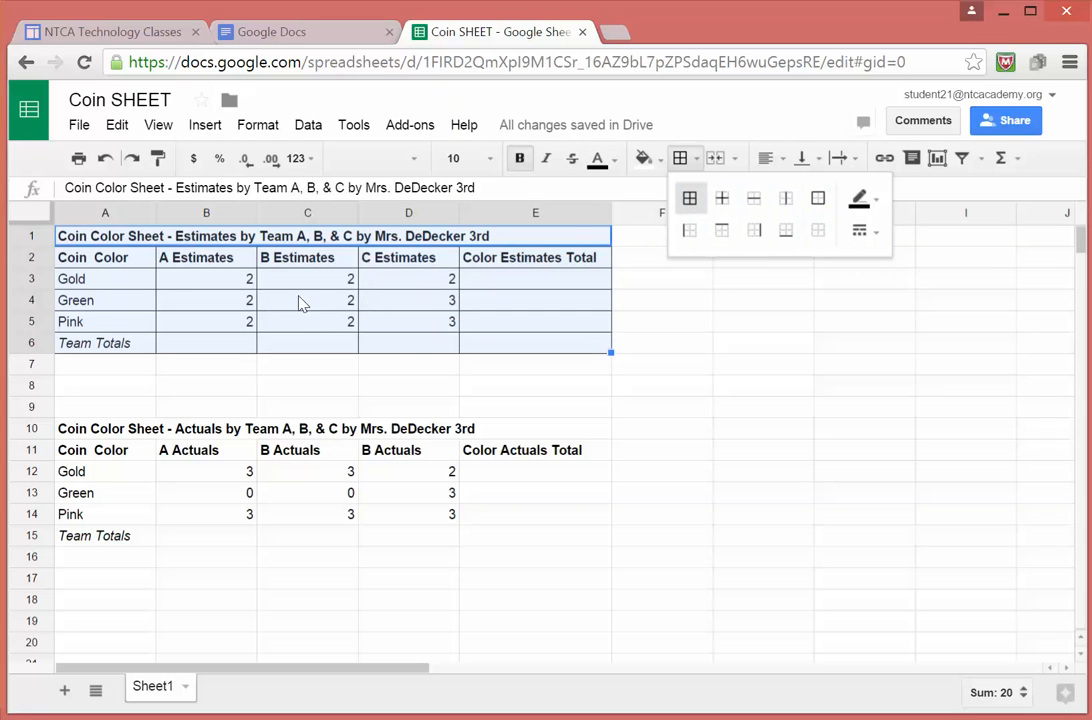
left_click(246, 283)
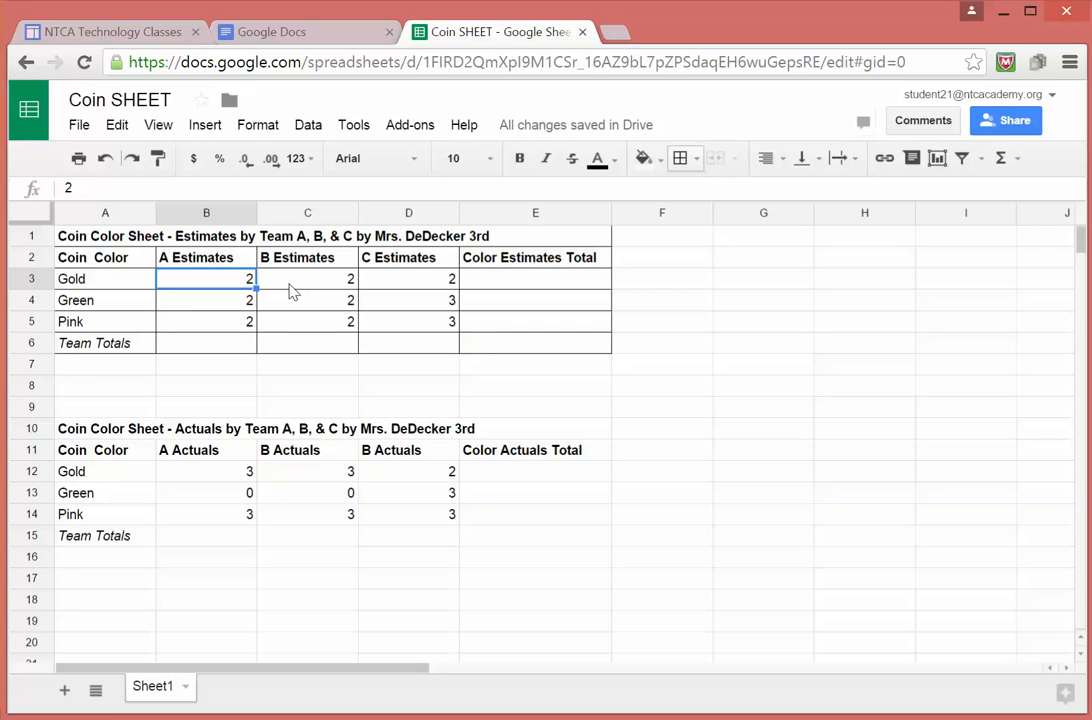
left_click(240, 300)
left_click(240, 285)
left_click(310, 285)
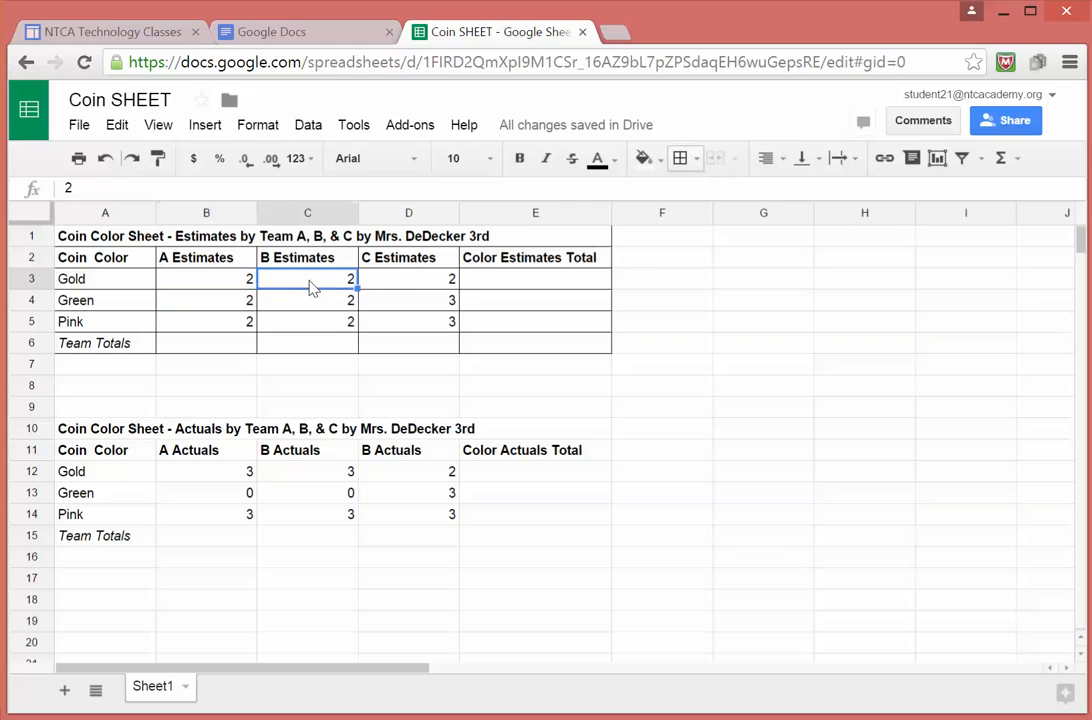
Step: Go through the team estimates in B3:D5 cell by cell, across the Gold and Green rows and down the A Estimates column
left_click(405, 284)
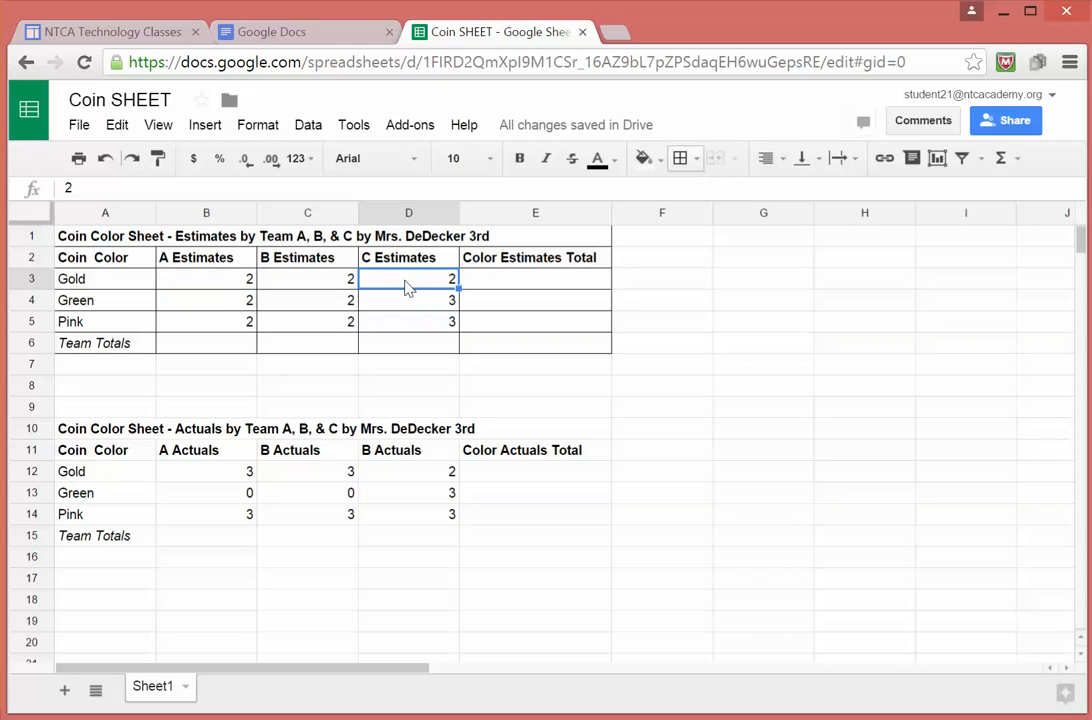
left_click(228, 310)
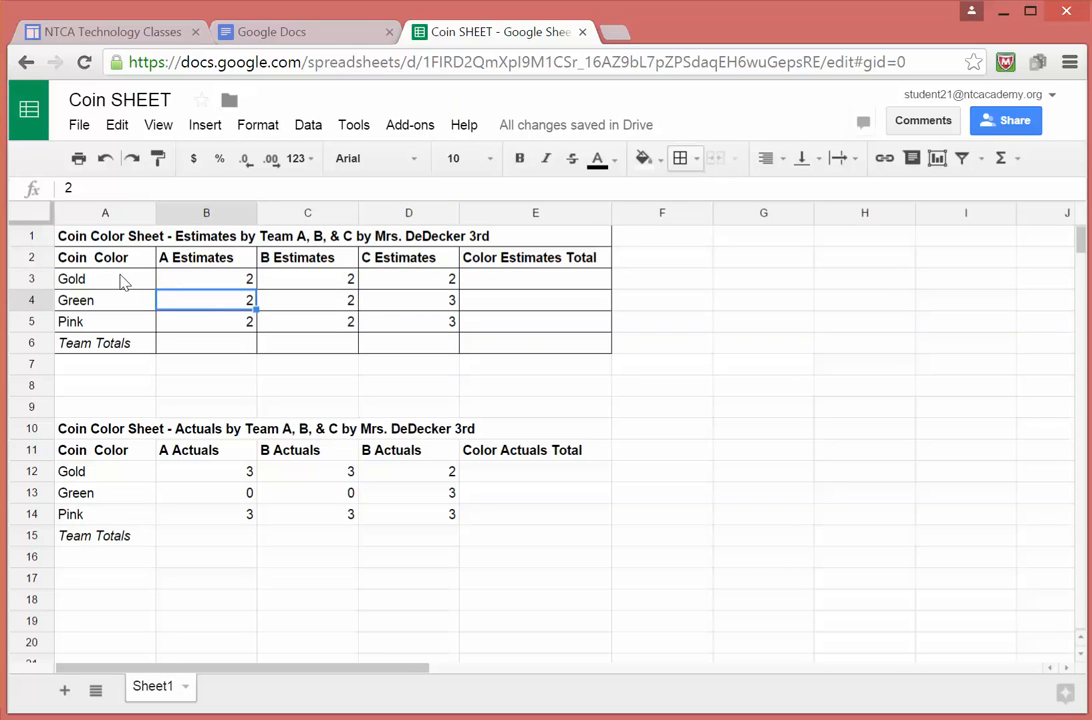
left_click(190, 286)
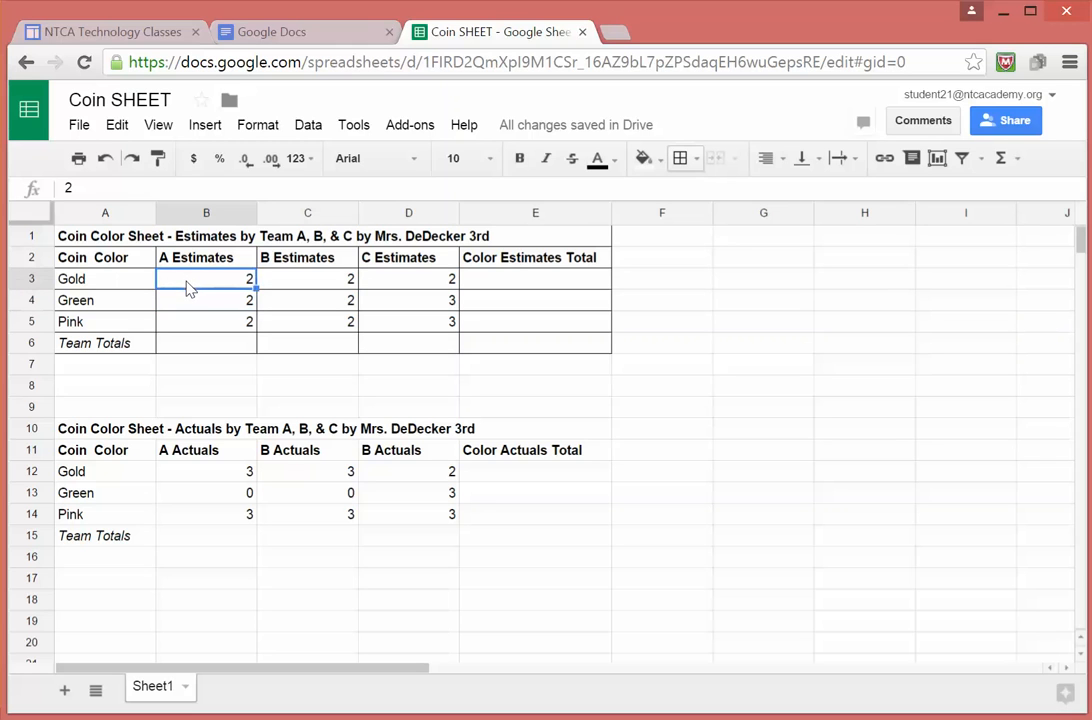
key("Tab")
key("Tab")
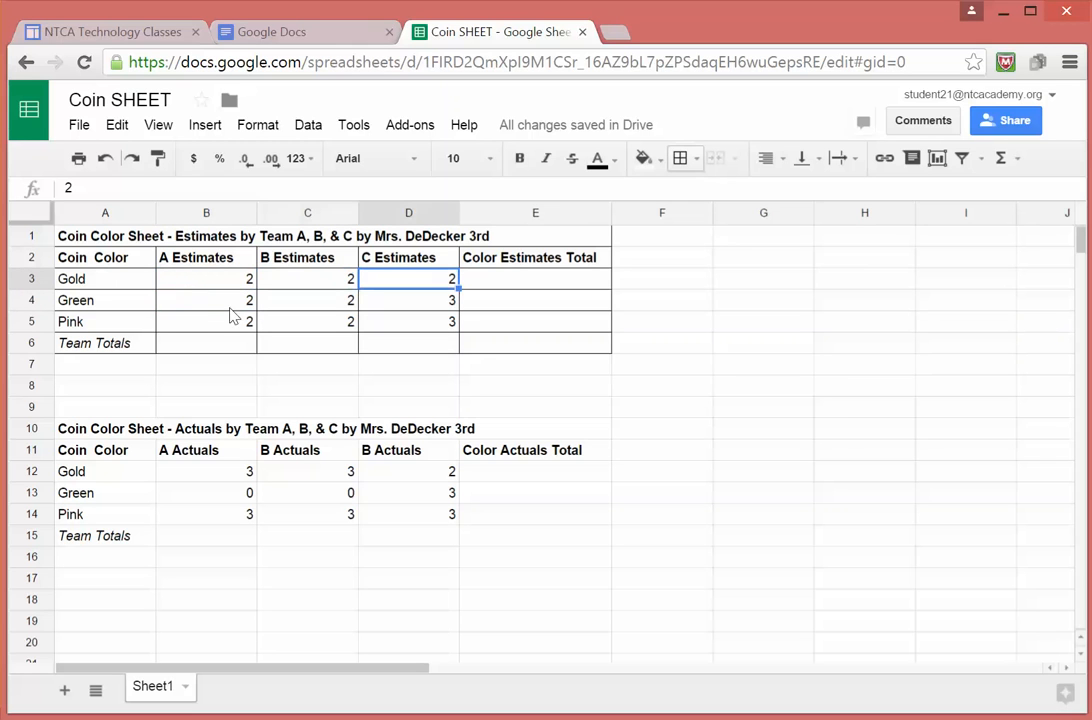
left_click(197, 306)
key("Tab")
key("Tab")
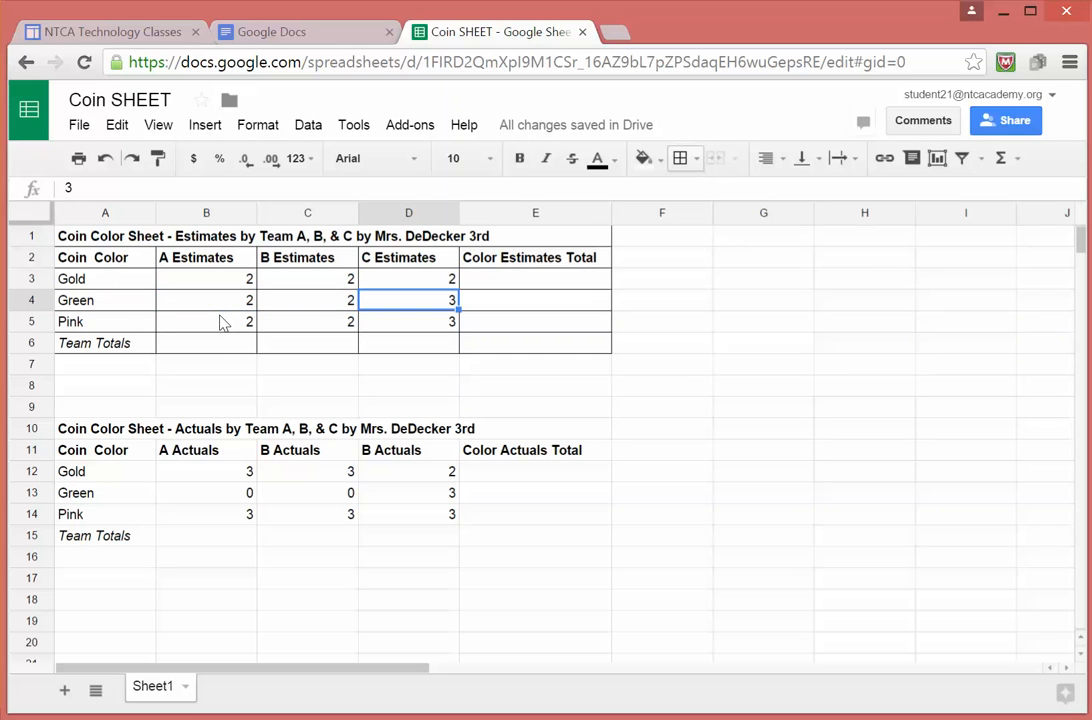
left_click(213, 287)
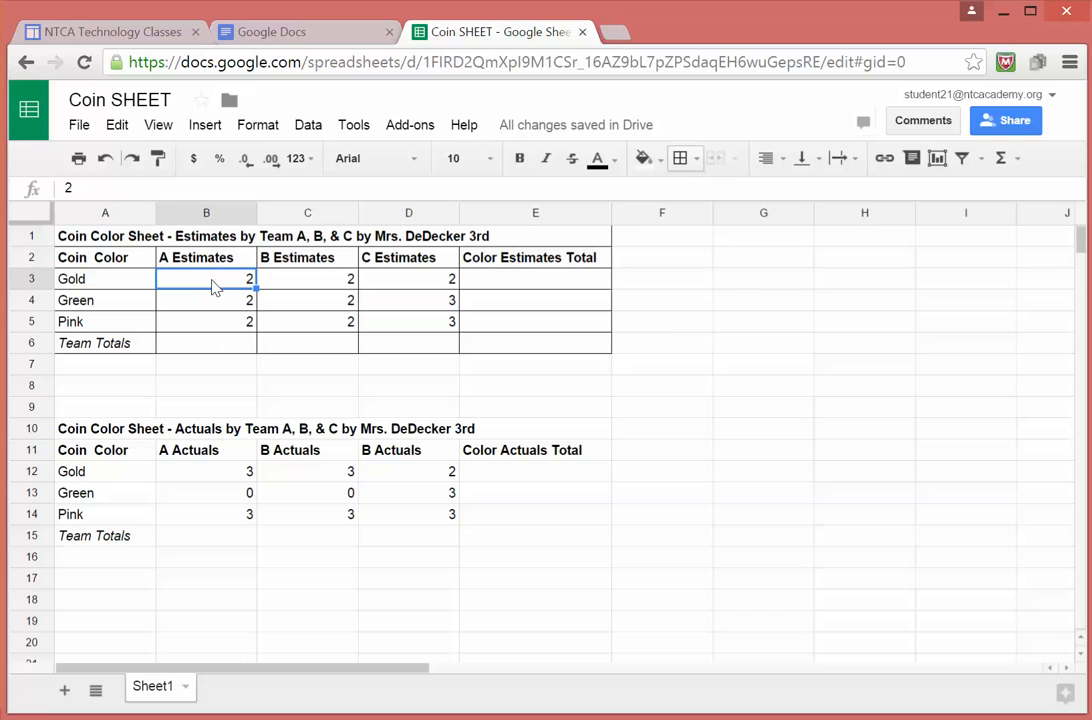
double_click(212, 280)
key("Return")
key("Return")
key("Return")
key("Return")
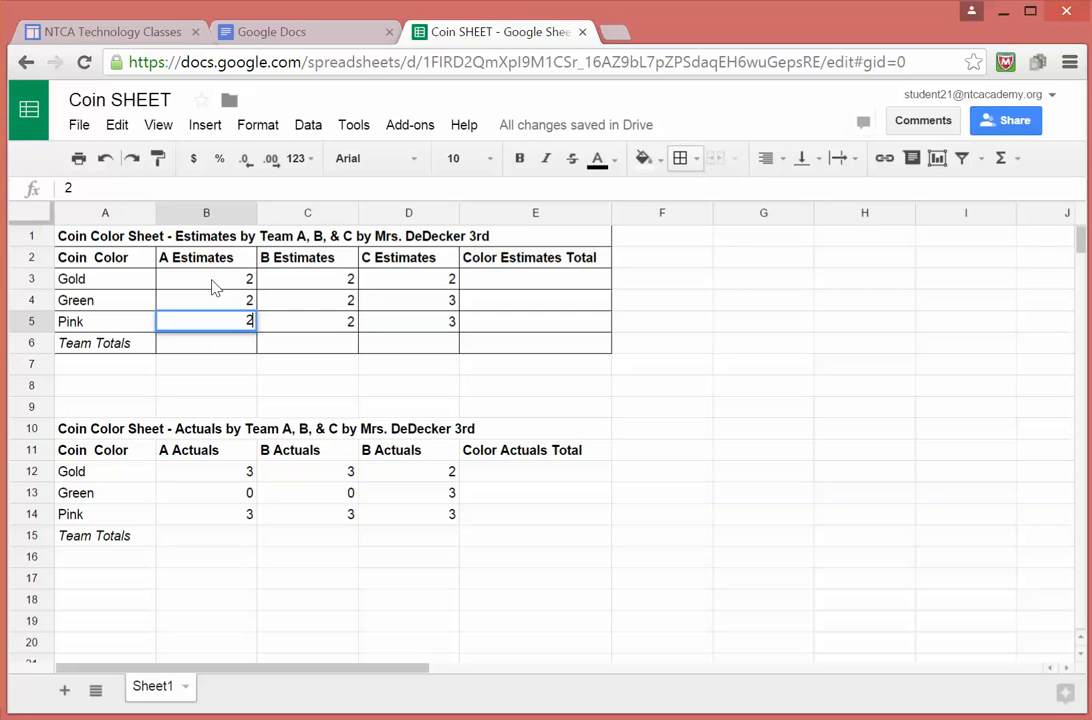
key("Return")
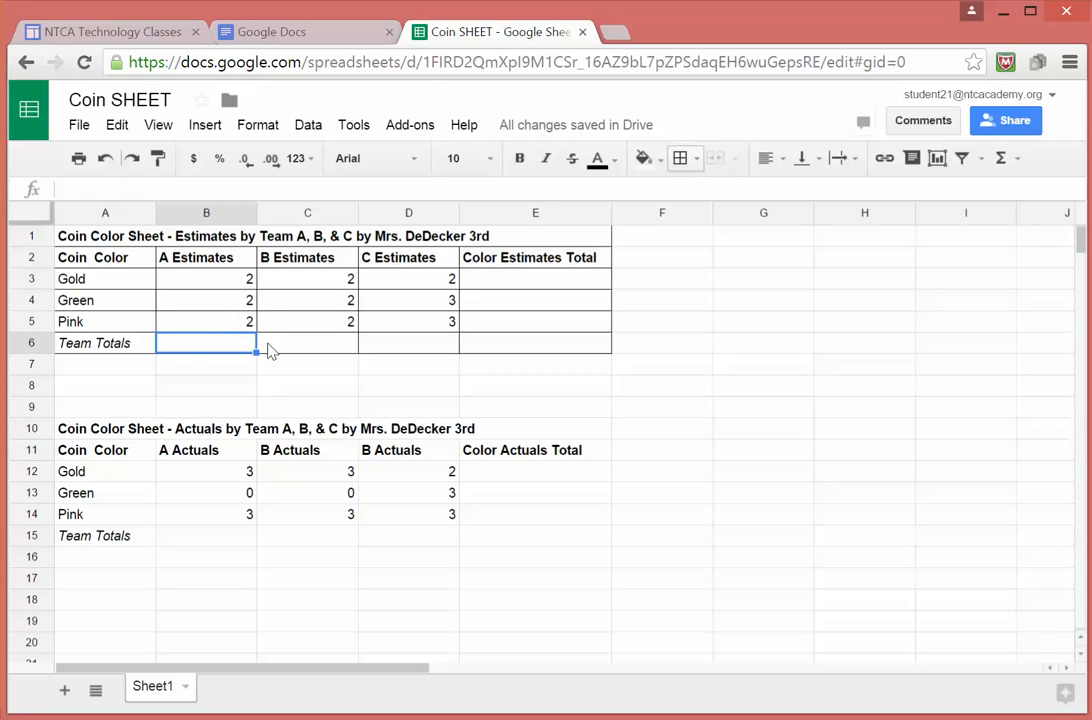
Step: Apply all borders to the Actuals table in A10:E15
left_click(100, 481)
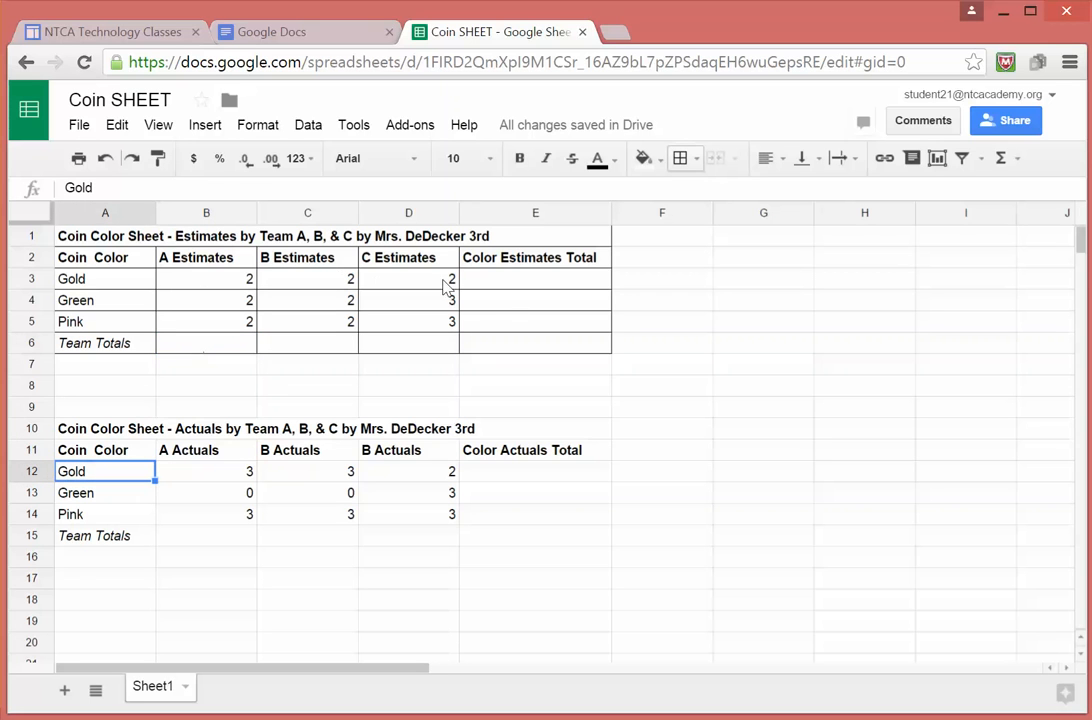
left_click(72, 436)
left_click_drag(72, 436, 406, 543)
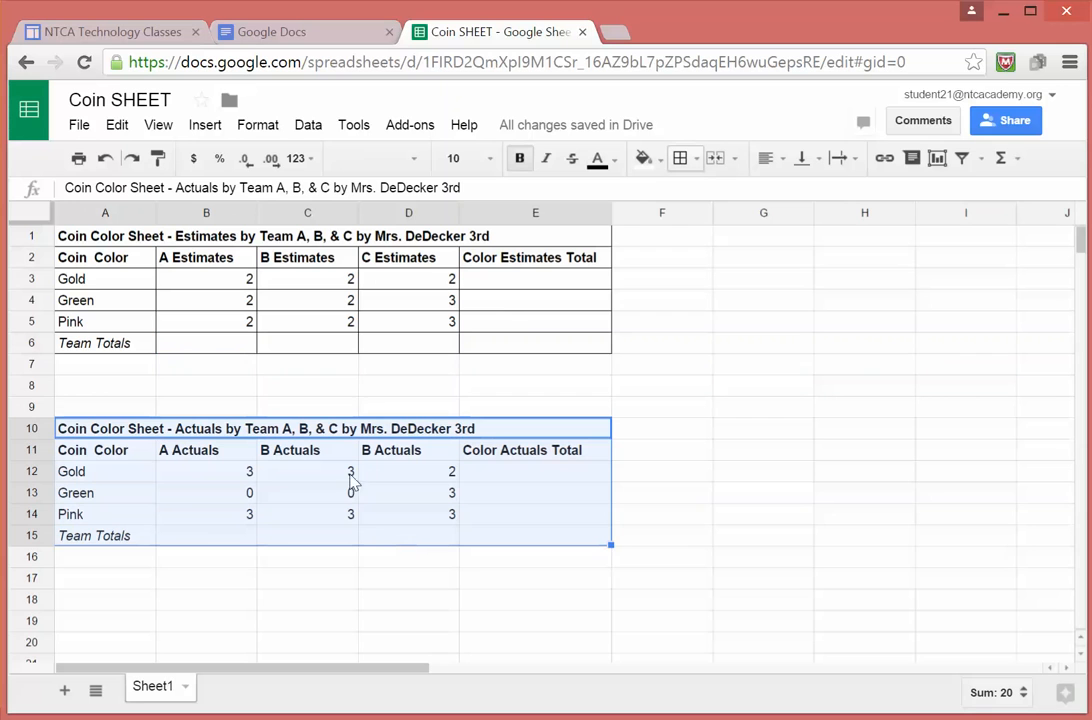
left_click(682, 158)
left_click(689, 199)
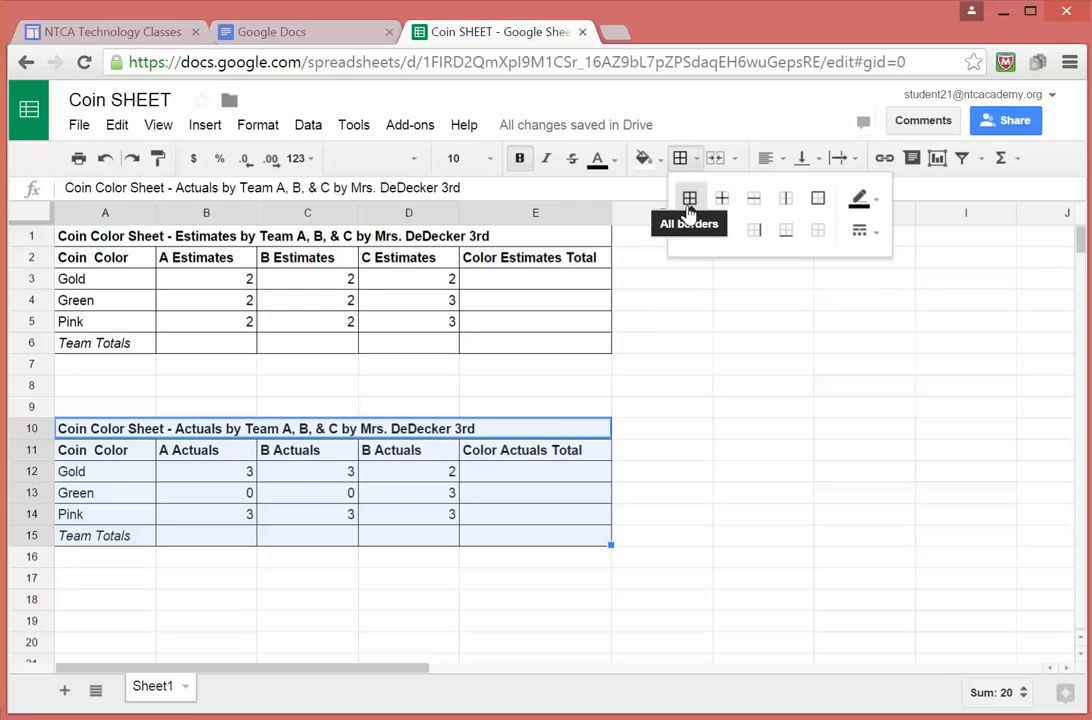
Step: Total the Gold estimates in E3 with the SUM function over B3:D3
left_click(203, 304)
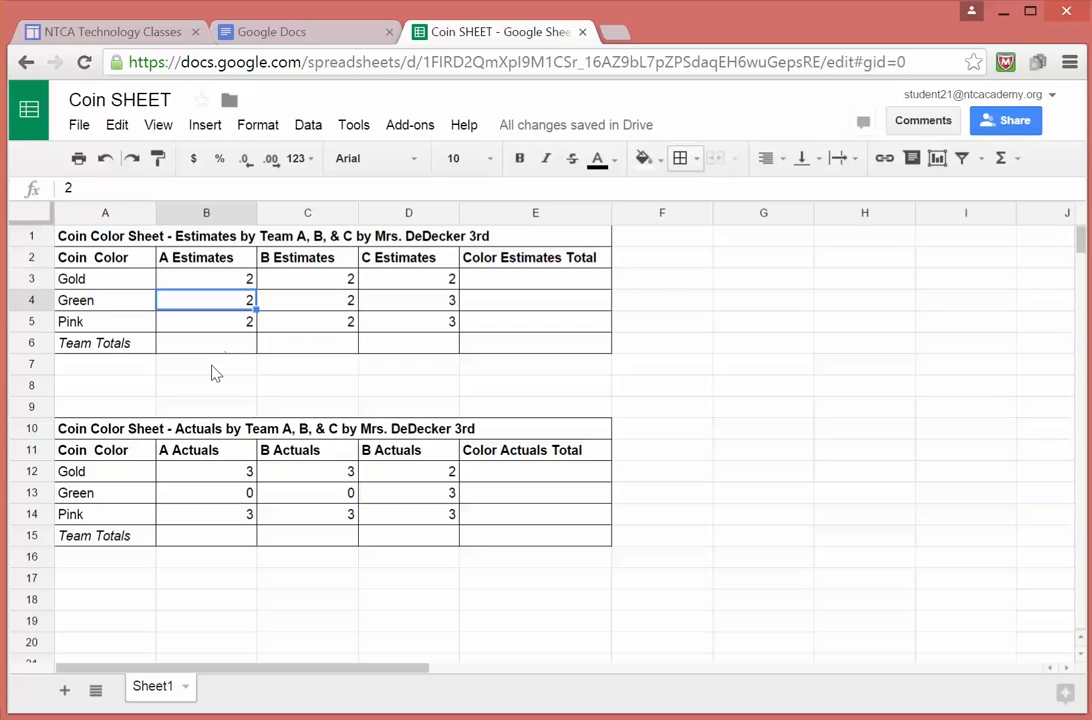
left_click(117, 284)
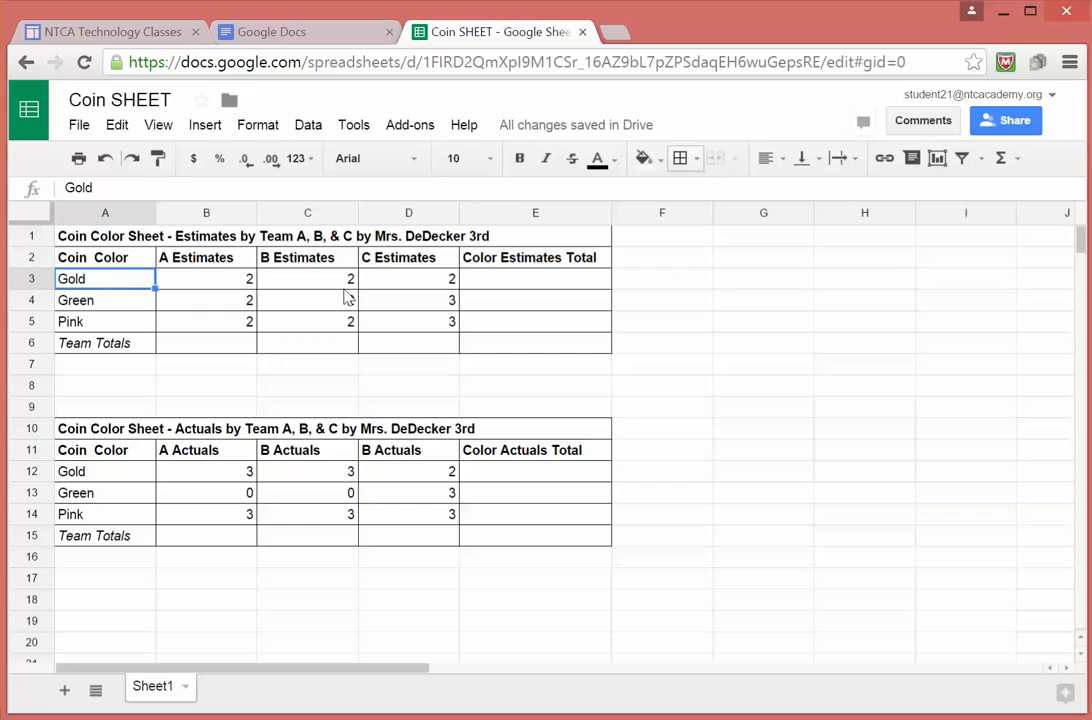
left_click(525, 290)
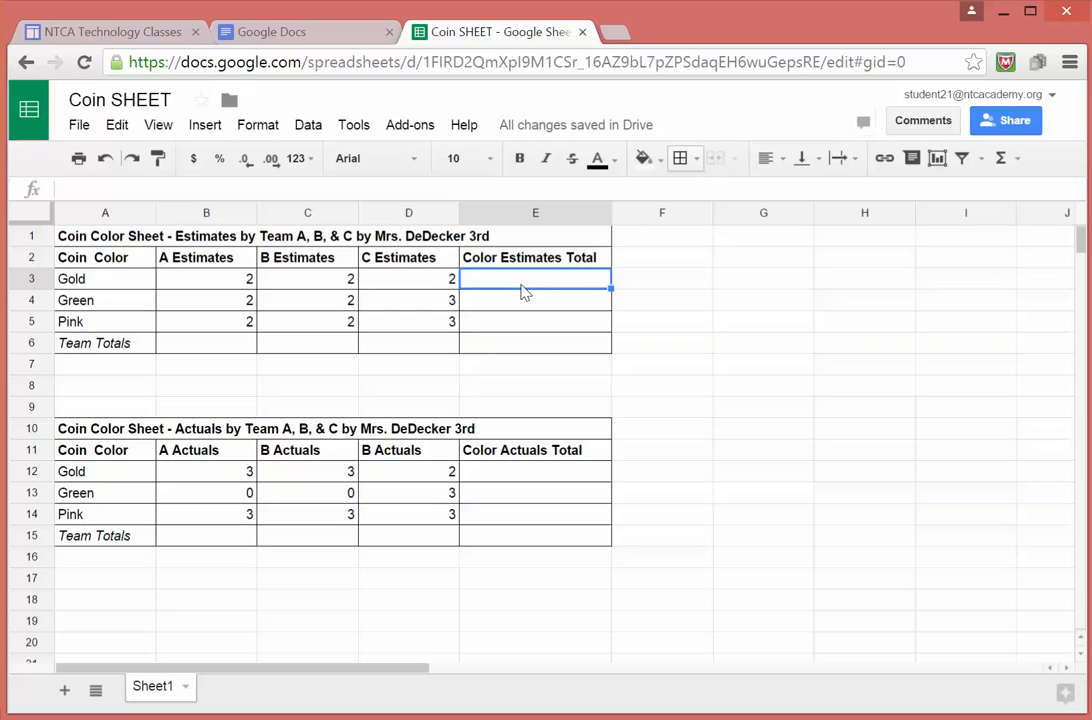
left_click(206, 126)
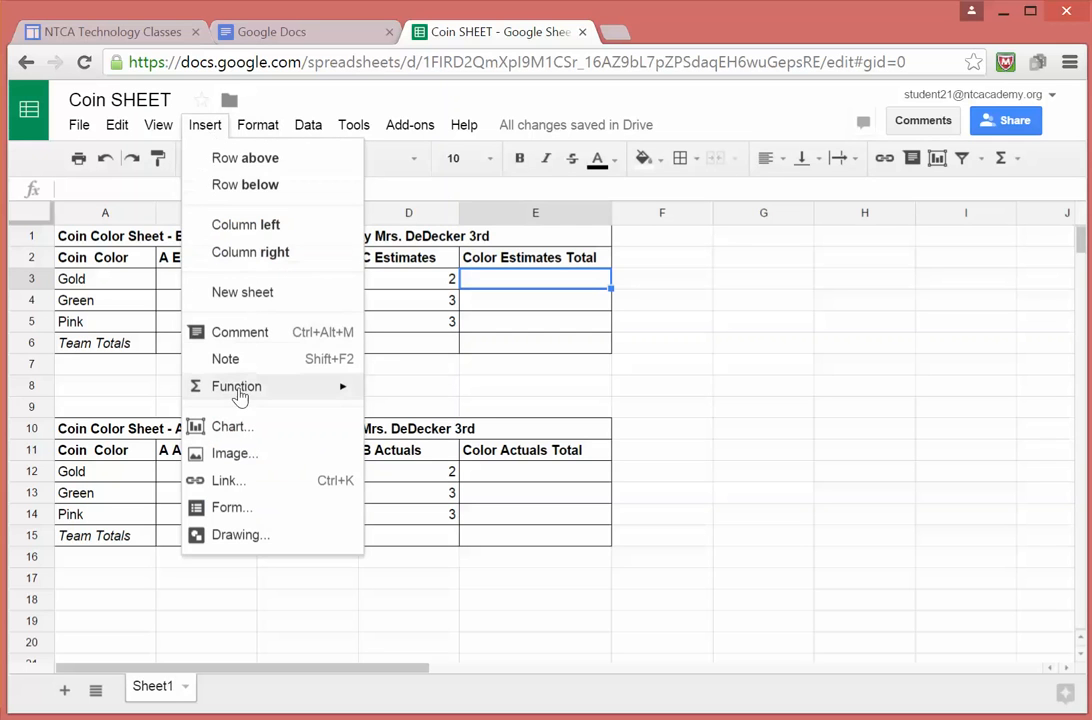
mouse_move(240, 392)
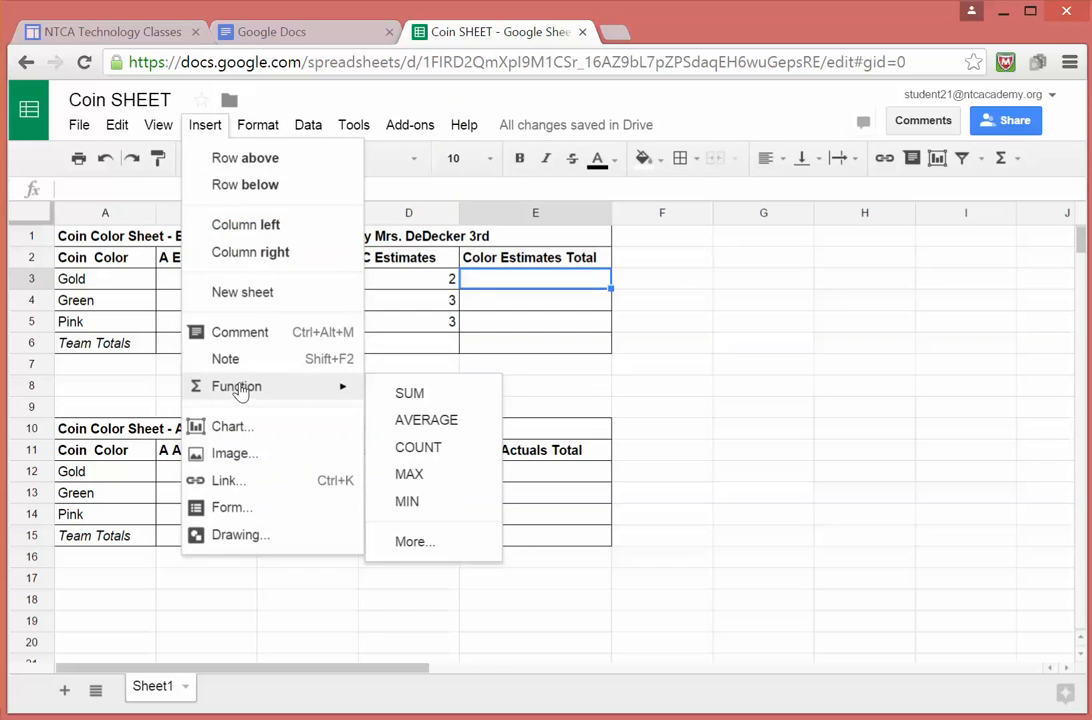
left_click(409, 394)
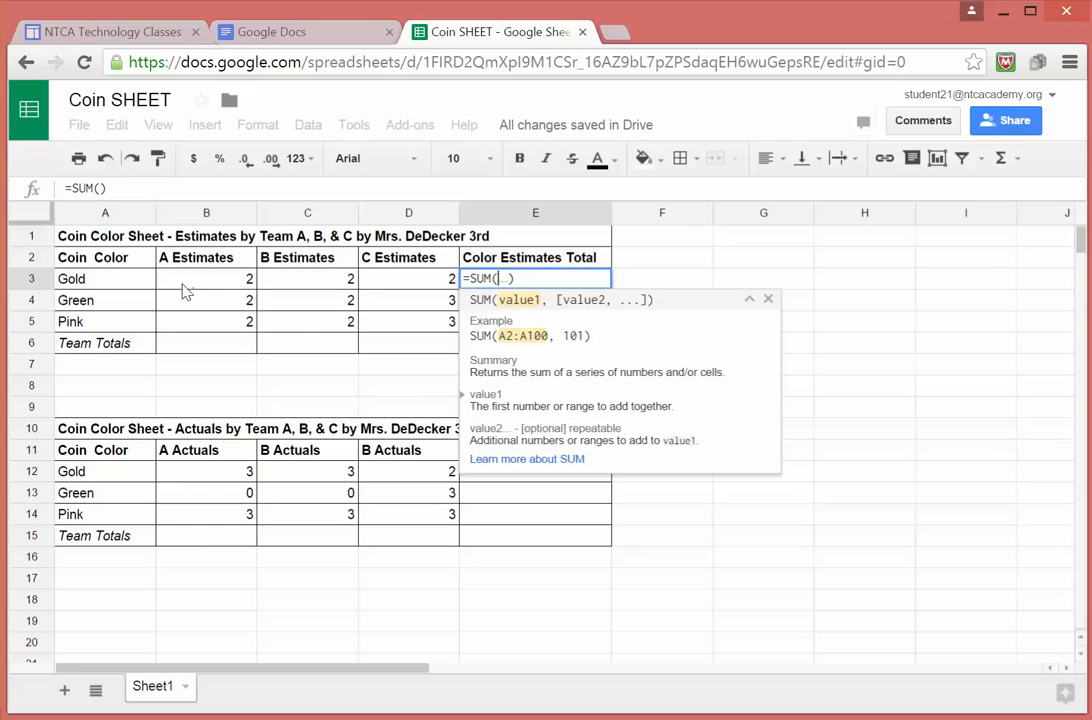
left_click_drag(183, 290, 402, 288)
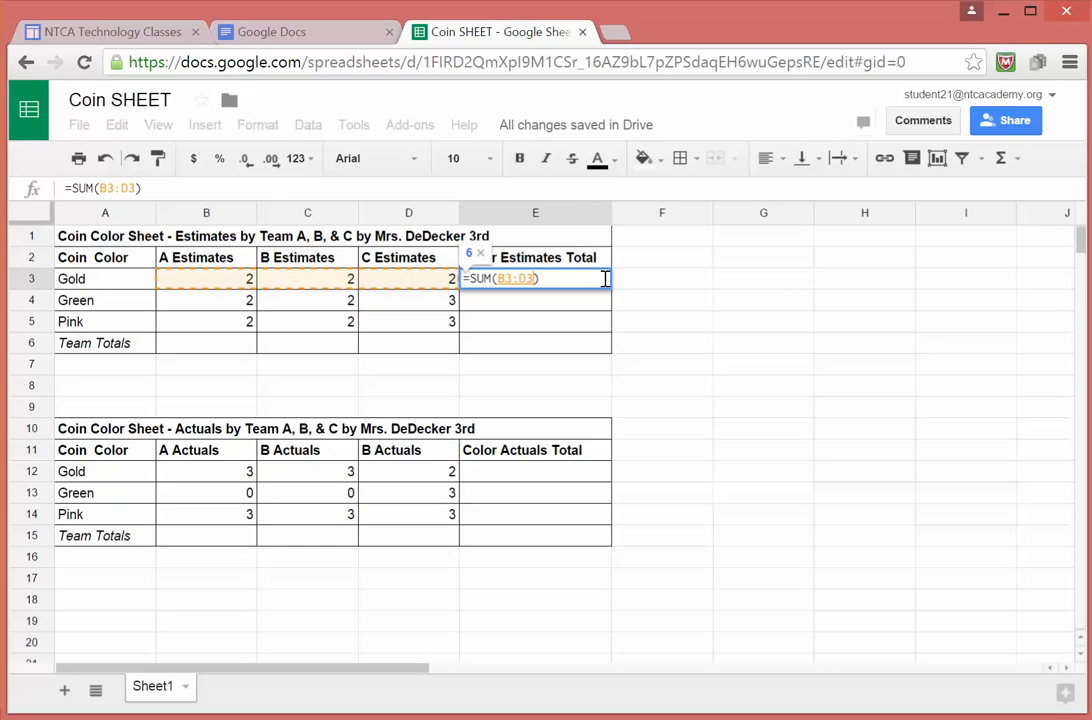
key("Return")
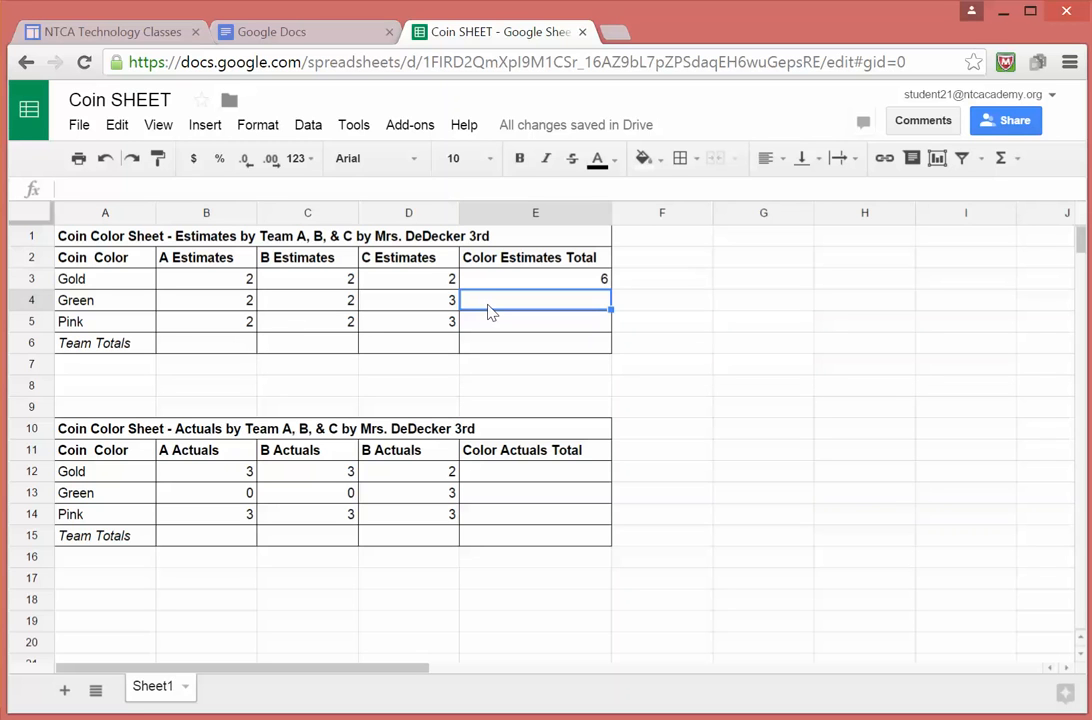
Step: Total Team A's estimates in the Team Totals cell B6 with the SUM function over B3:B5
left_click(223, 350)
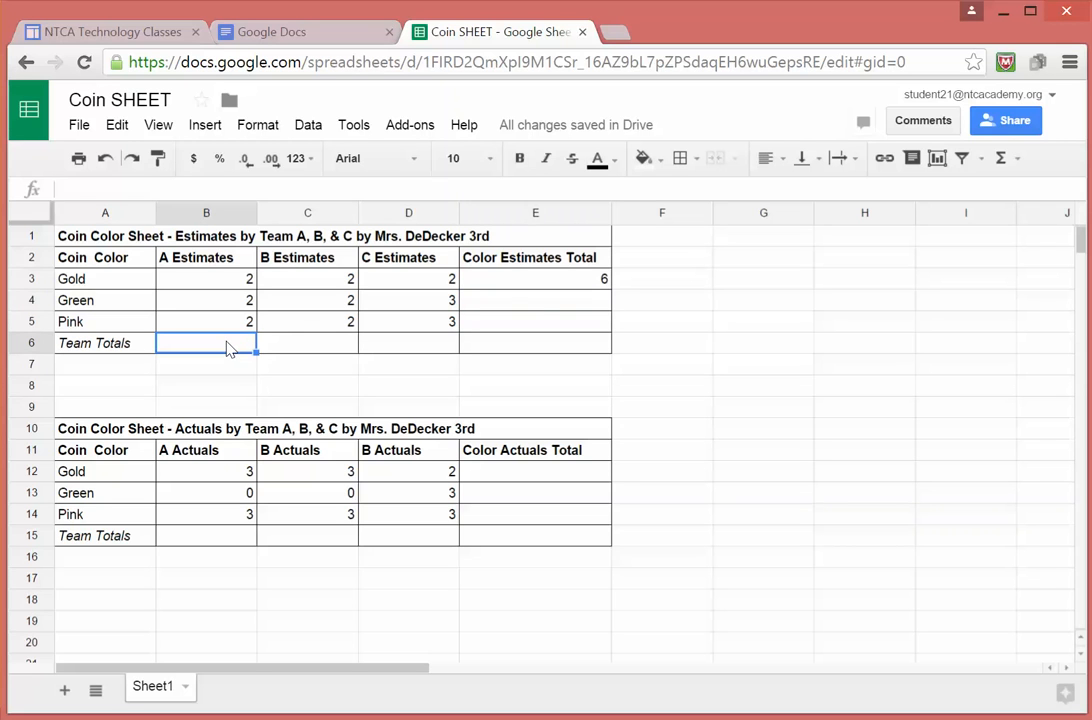
left_click(539, 305)
left_click_drag(210, 352, 390, 353)
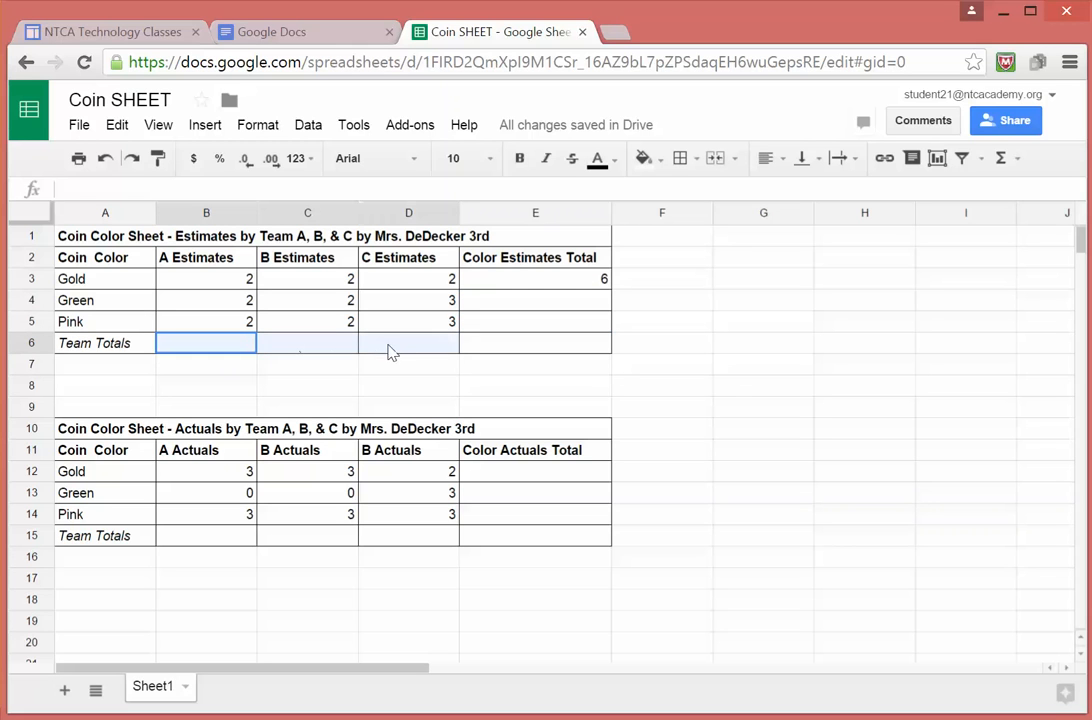
left_click(224, 352)
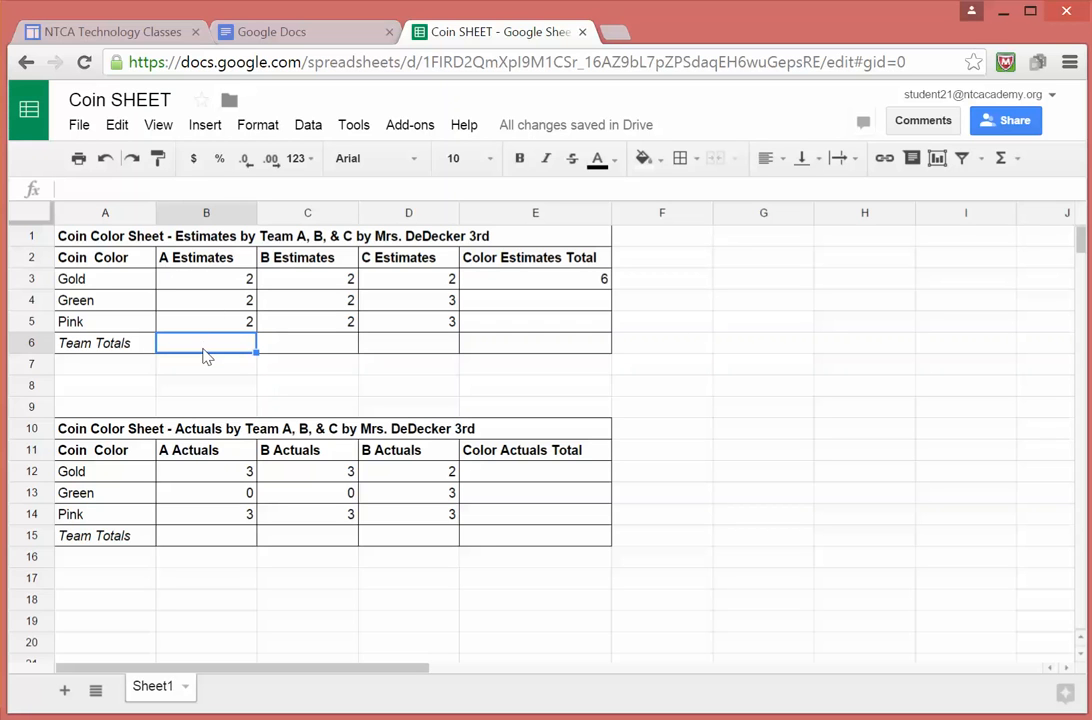
left_click(202, 126)
mouse_move(228, 388)
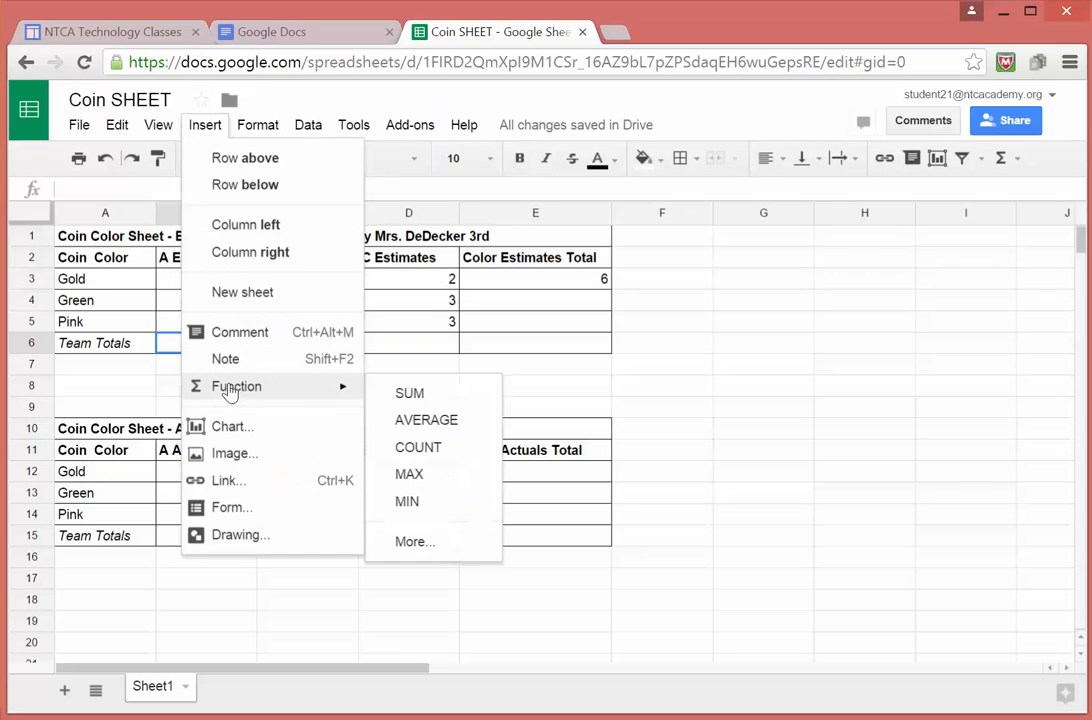
left_click(405, 393)
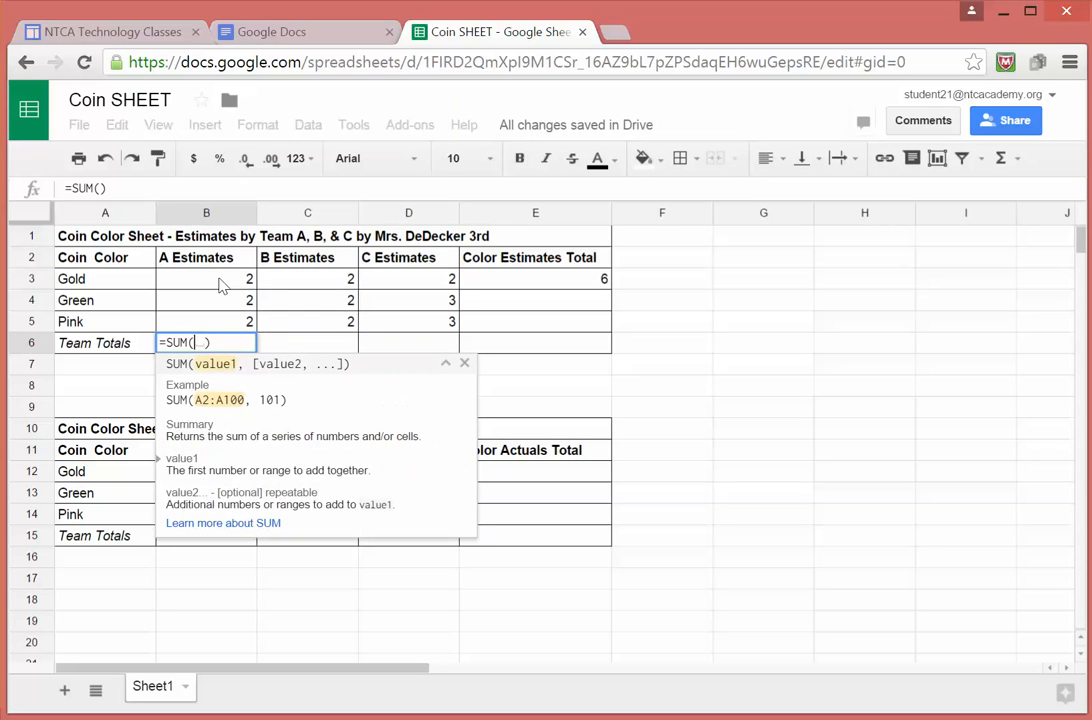
left_click_drag(218, 284, 226, 323)
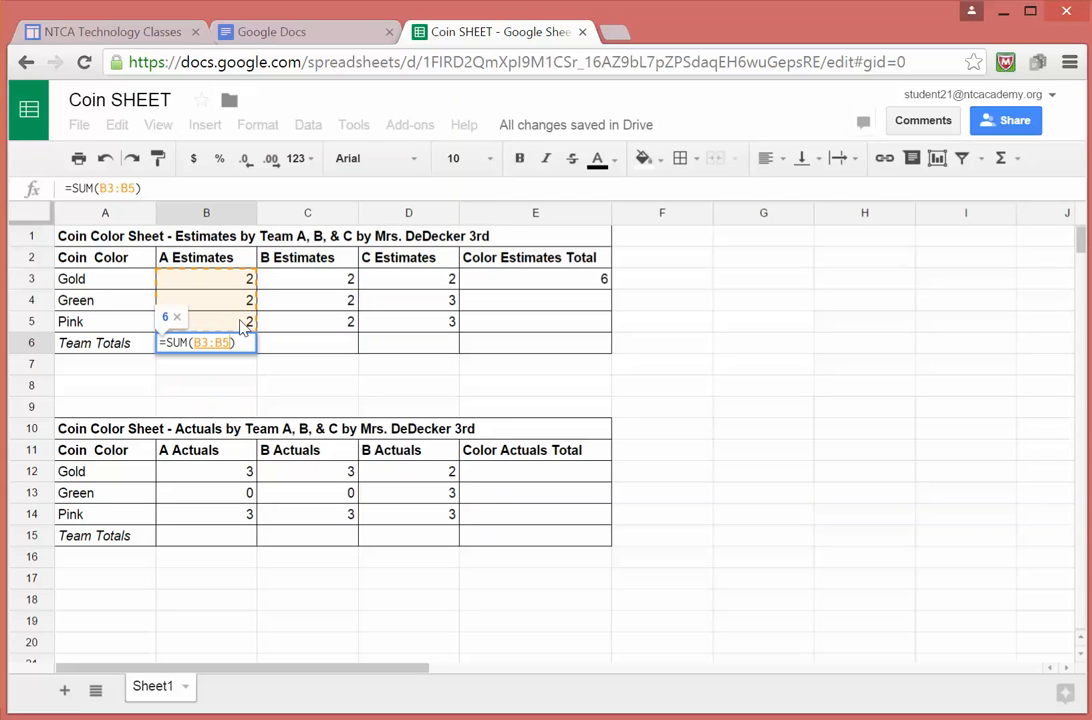
key("Return")
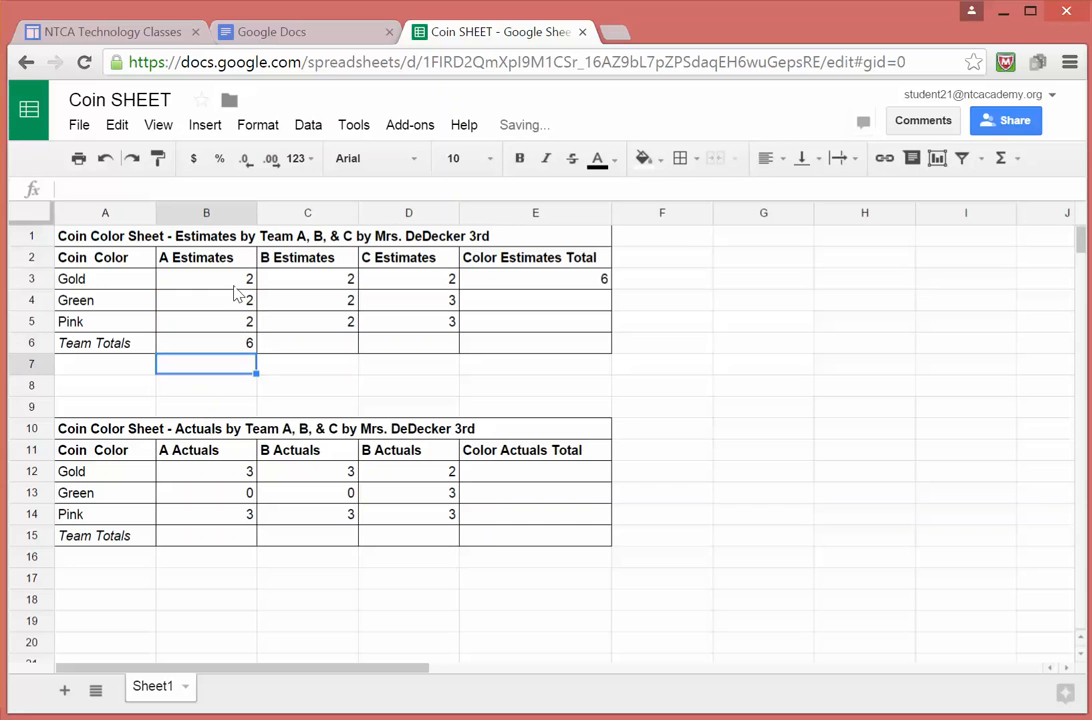
Step: Total Team B's estimates in the Team Totals cell C6 with the SUM function over C3:C5
left_click(276, 348)
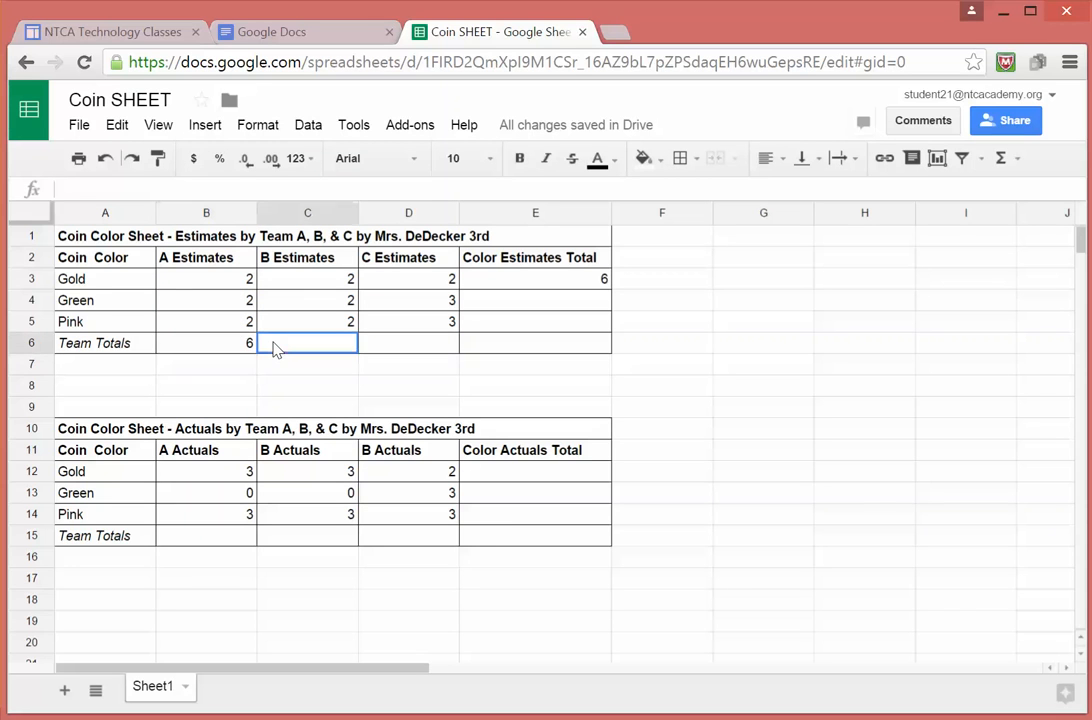
left_click(305, 276)
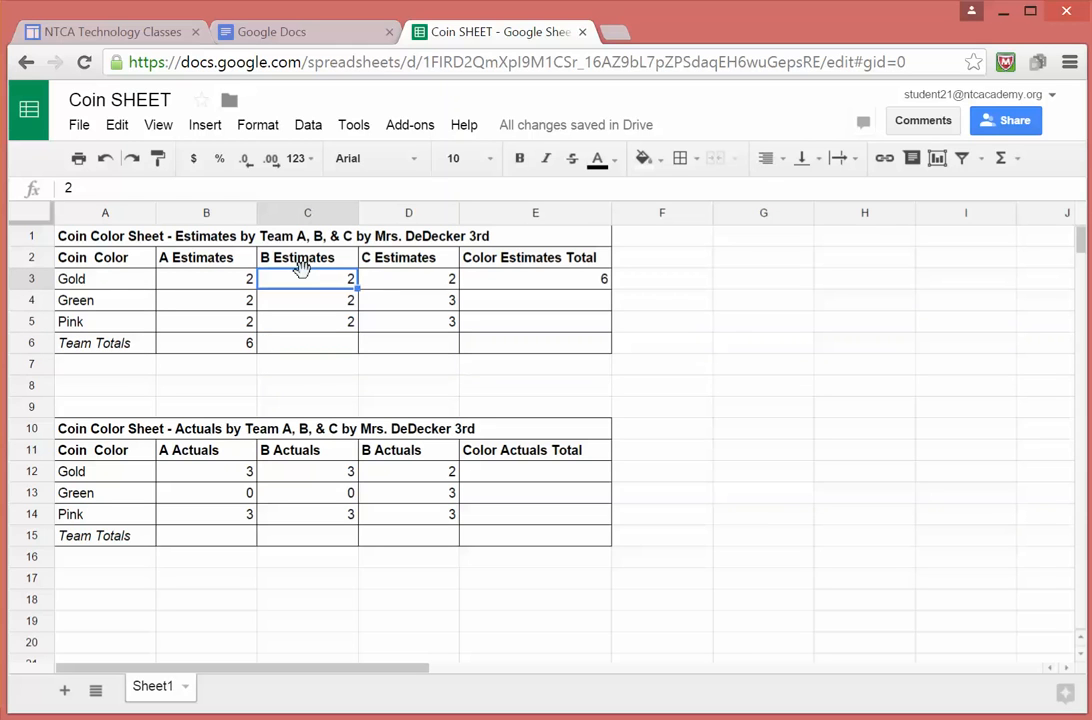
left_click(312, 344)
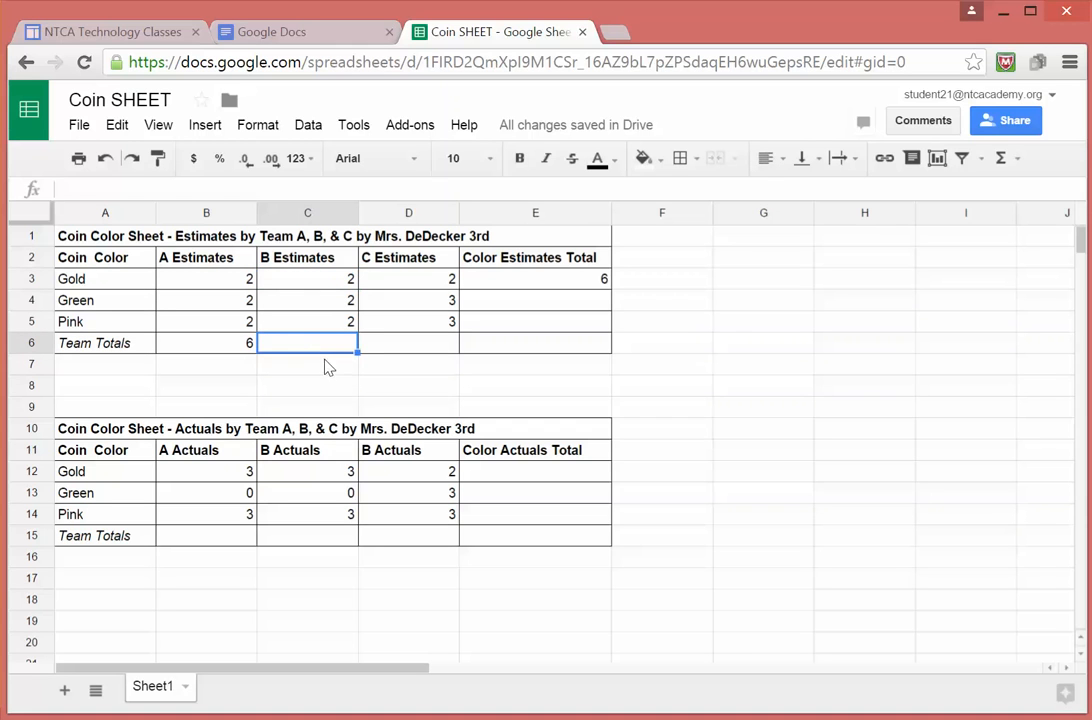
left_click(206, 127)
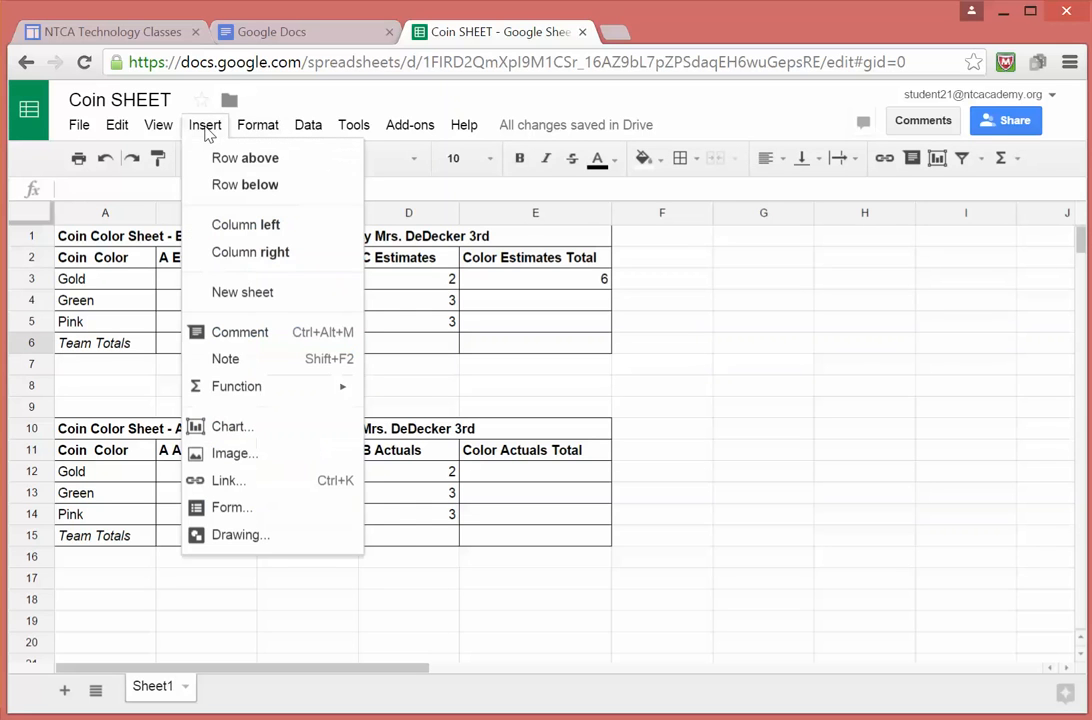
mouse_move(242, 400)
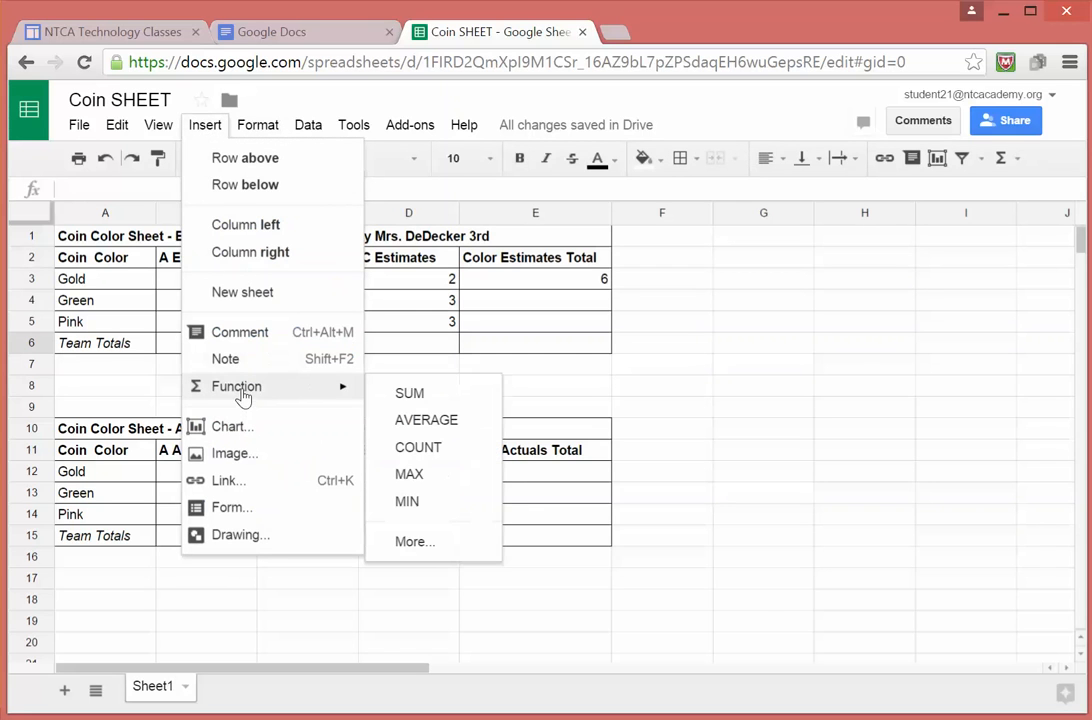
left_click(407, 393)
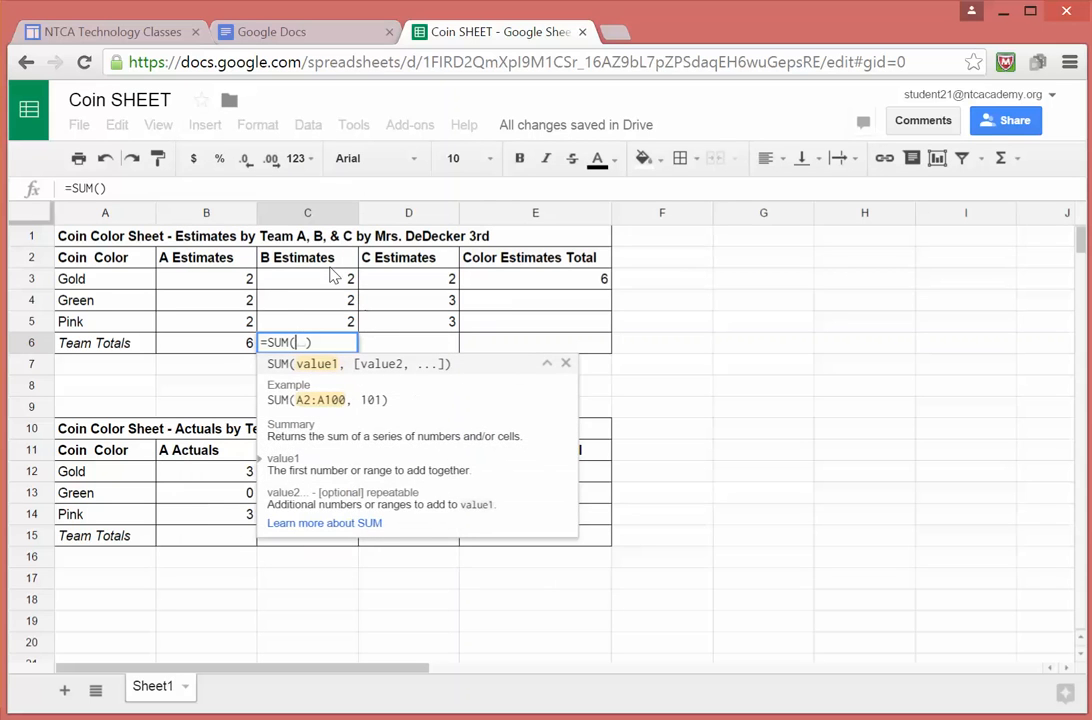
left_click_drag(330, 279, 335, 330)
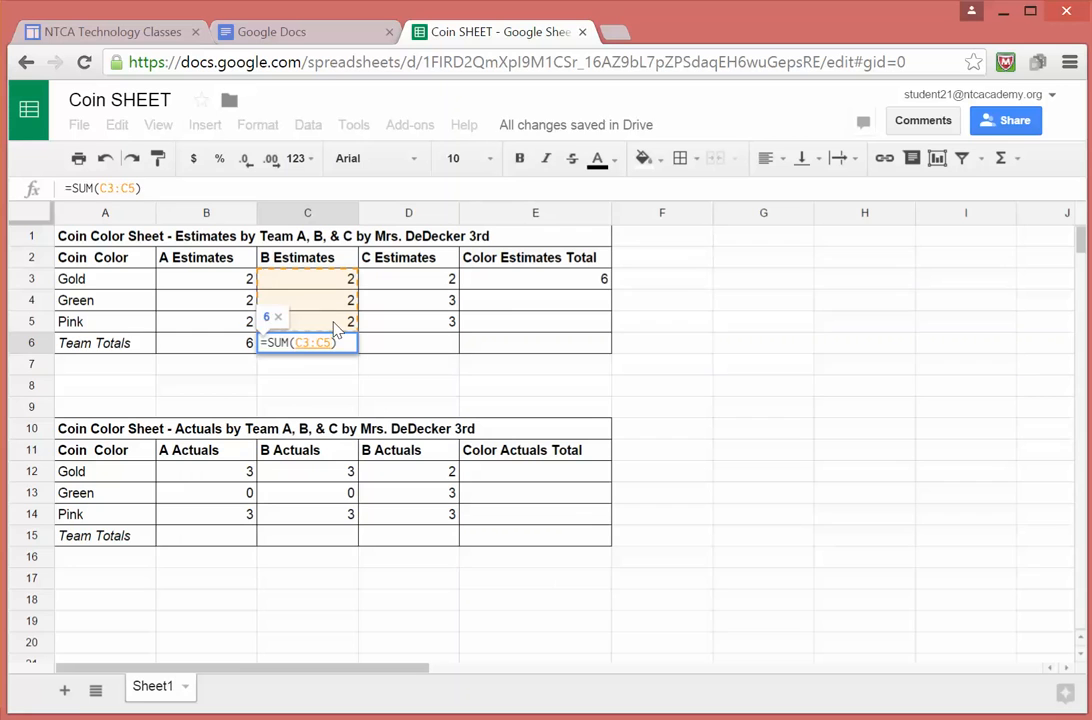
key("Return")
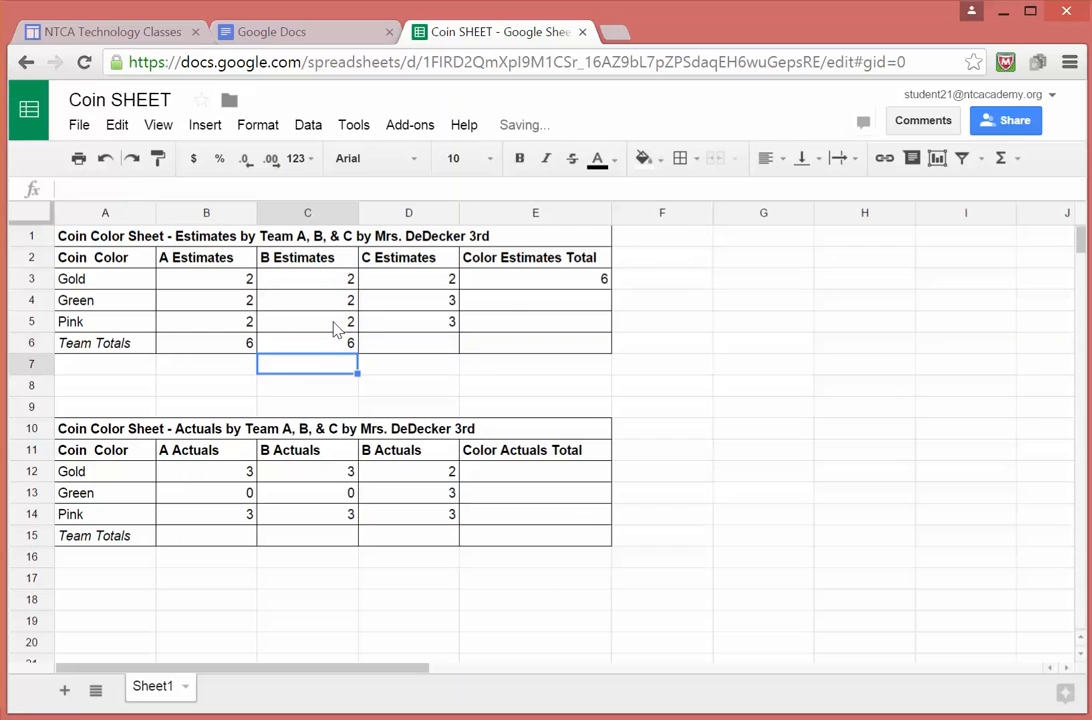
Step: Total the Green estimates in E4 with the SUM function over B4:D4
left_click(515, 305)
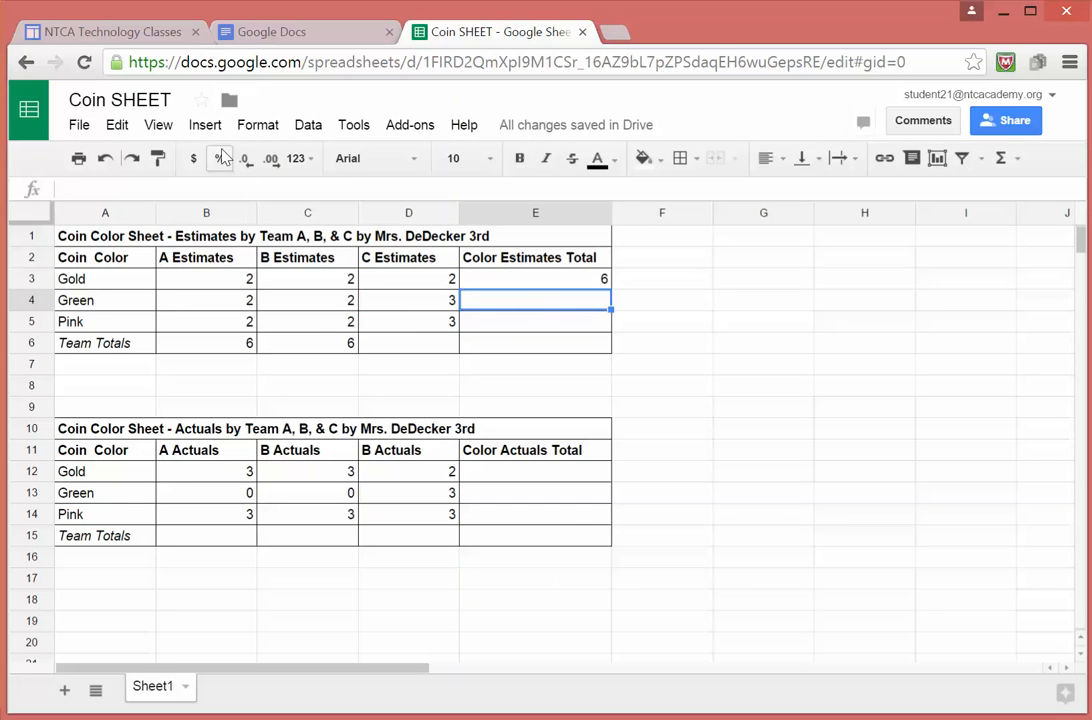
left_click(262, 127)
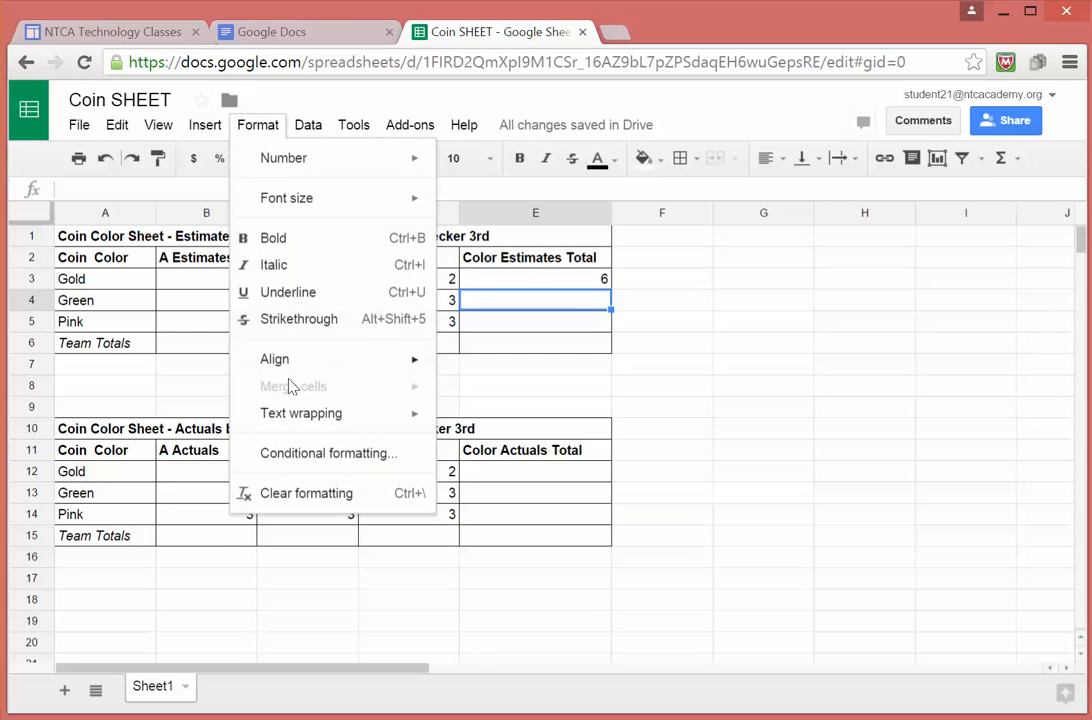
mouse_move(218, 120)
mouse_move(229, 390)
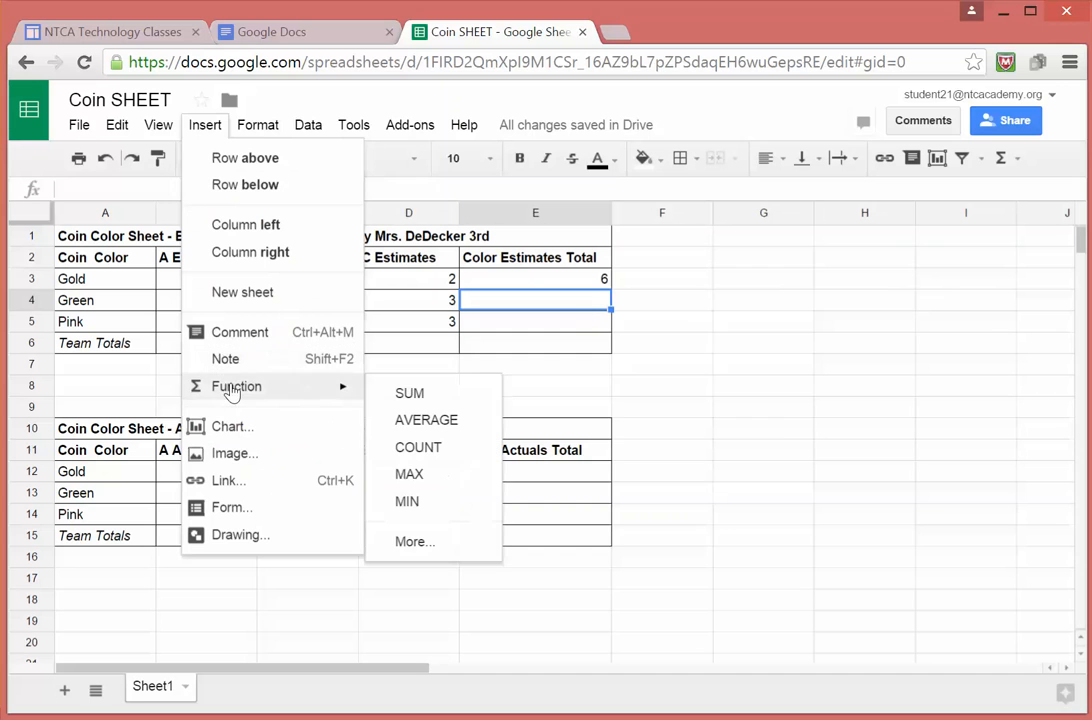
left_click(408, 394)
left_click(224, 308)
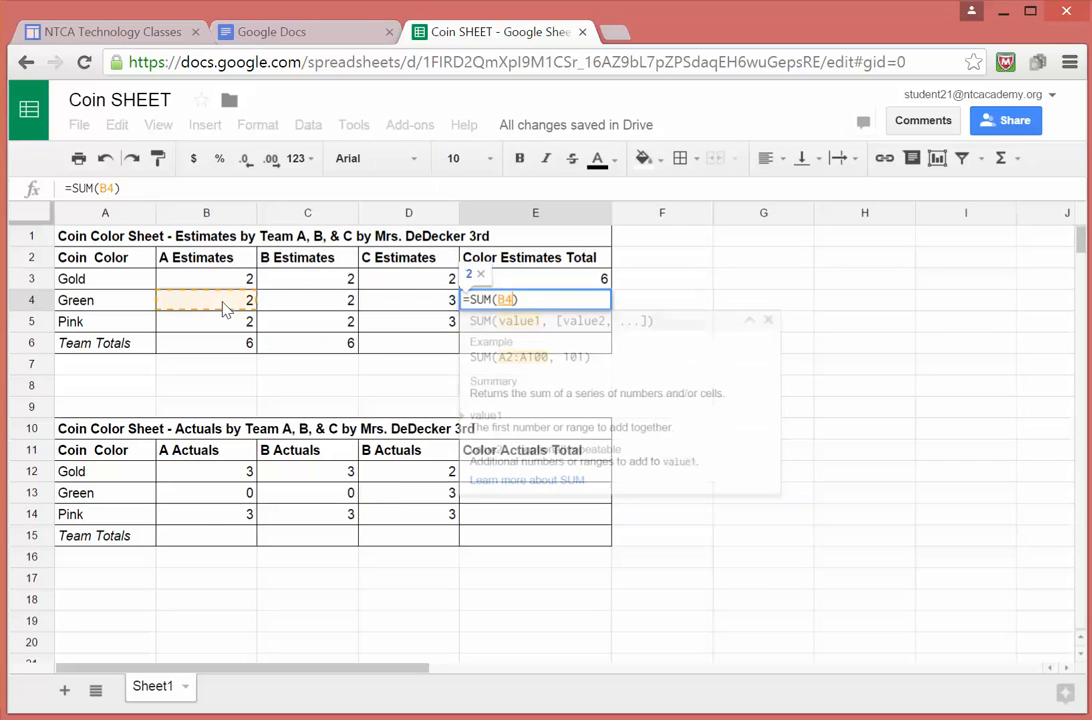
left_click_drag(224, 308, 416, 305)
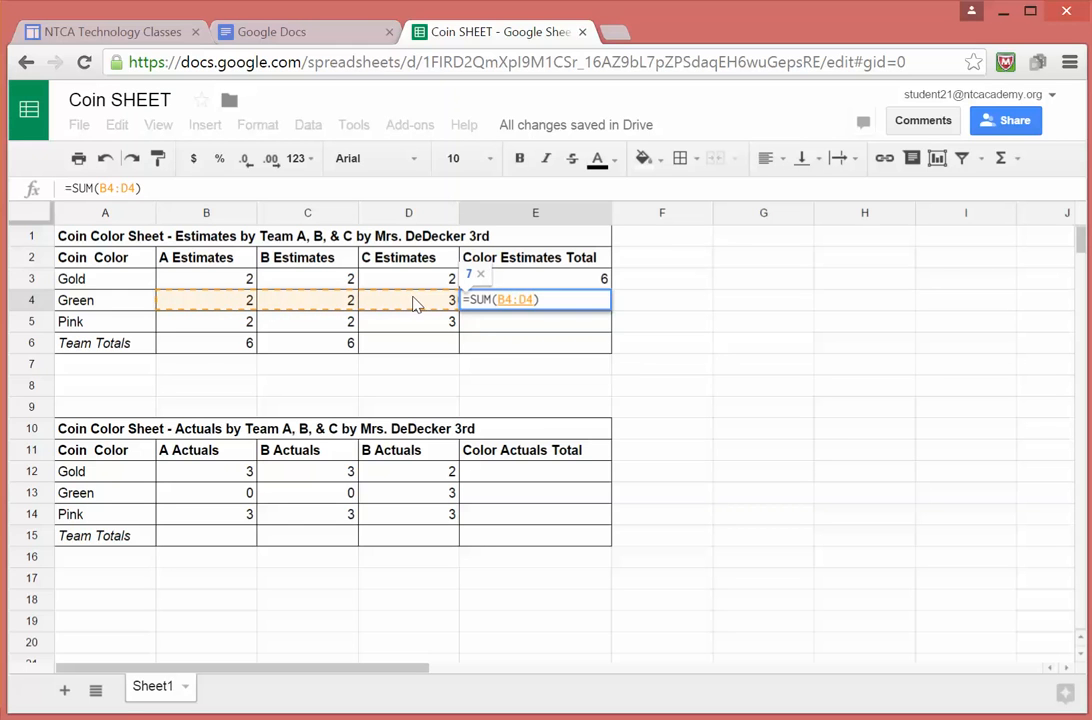
key("Return")
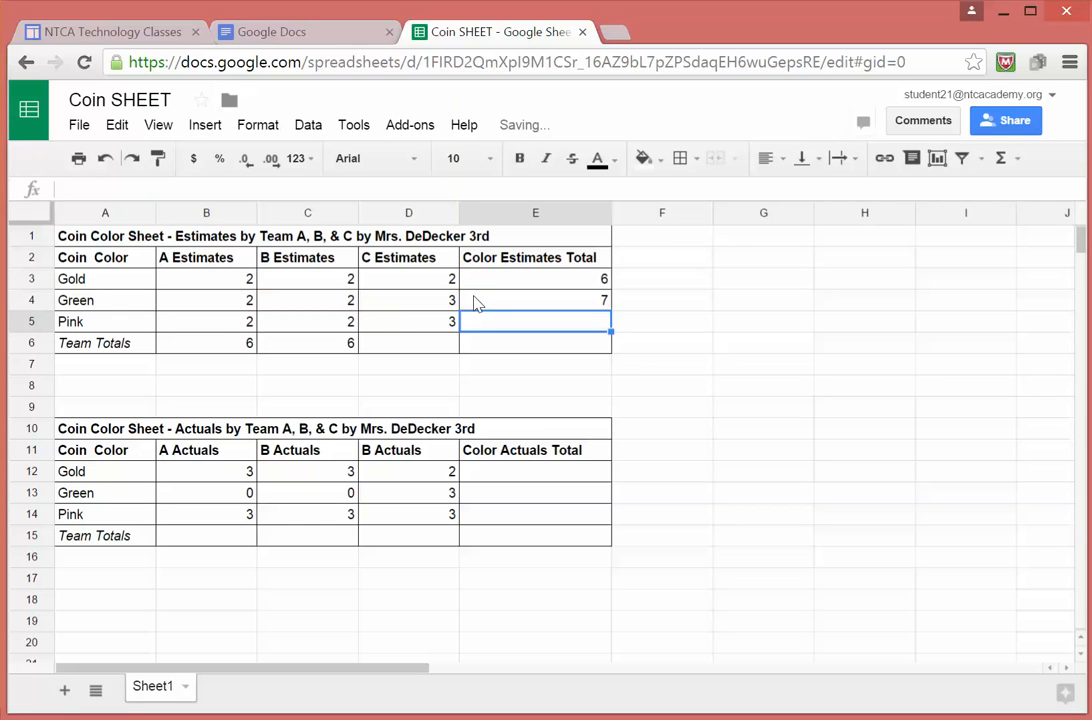